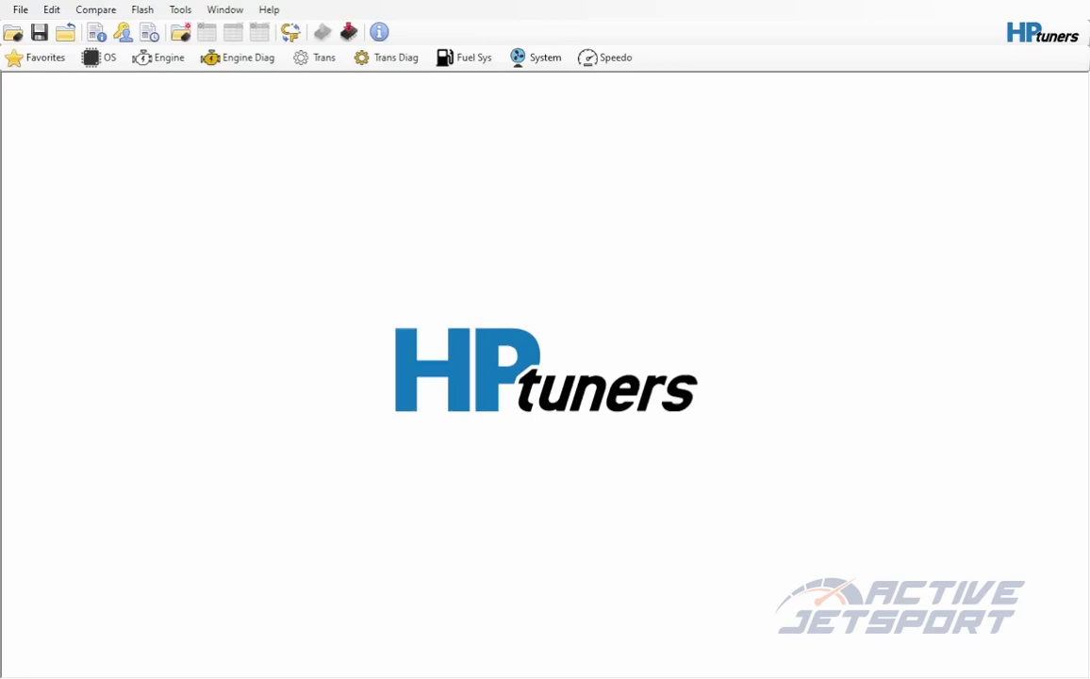
Step: Open the Speedometer Limiter page to view the speed limiter variants
{"action": "left_click", "coordinate": [594, 63]}
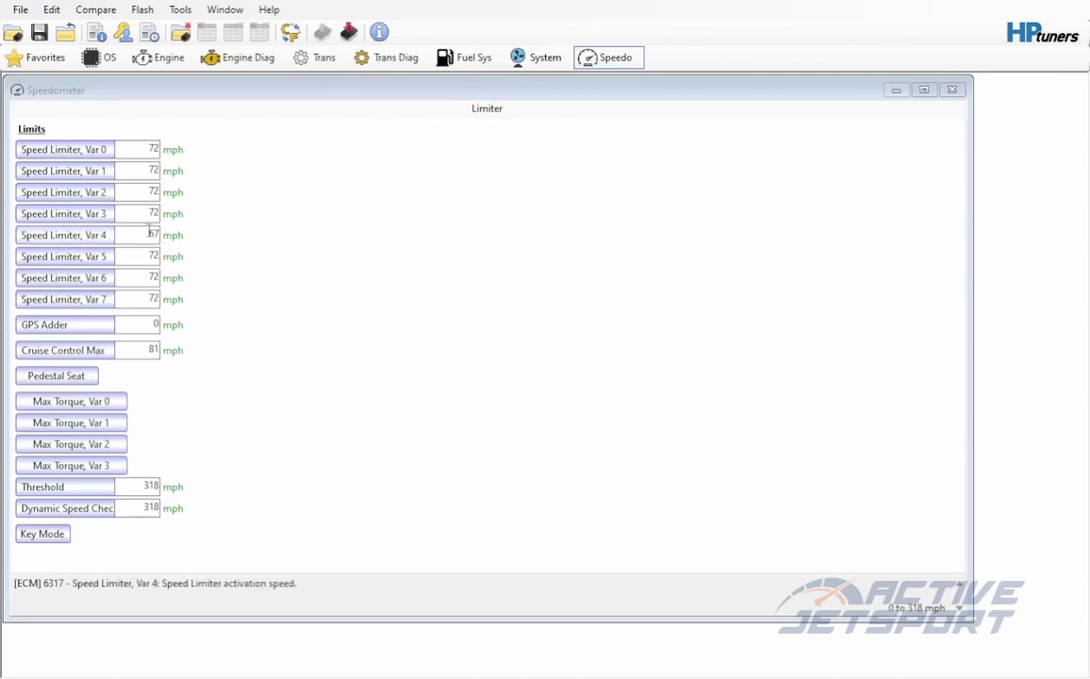
Step: Set Speed Limiter Var 0 through Var 3 to 99 mph
{"action": "left_click", "coordinate": [149, 234]}
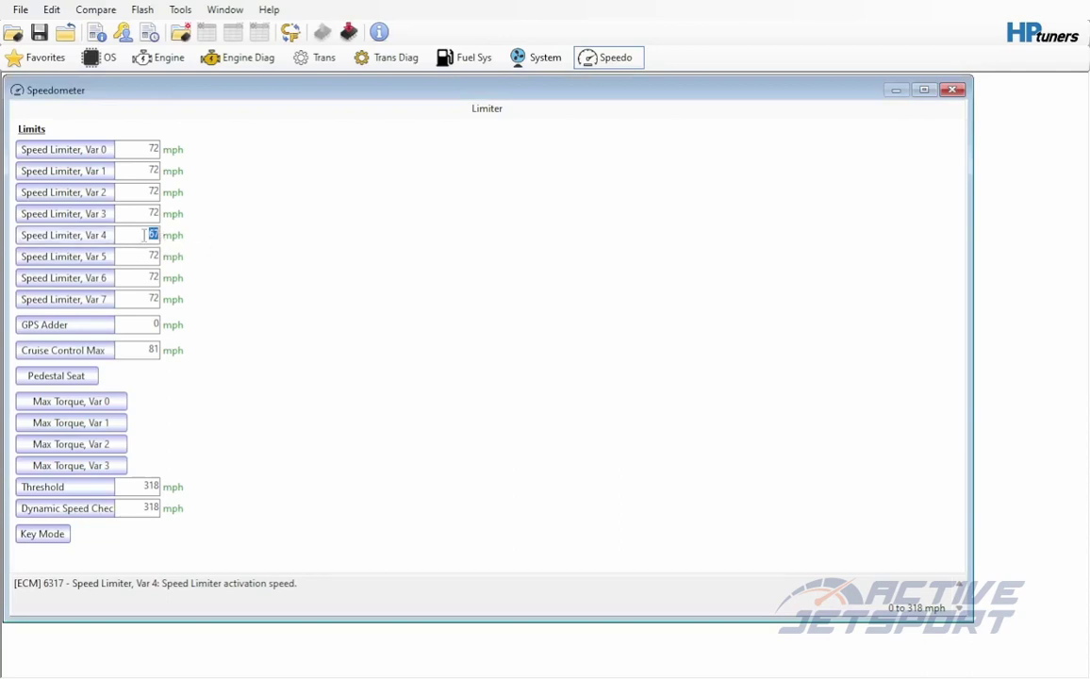
{"action": "key", "text": "Return"}
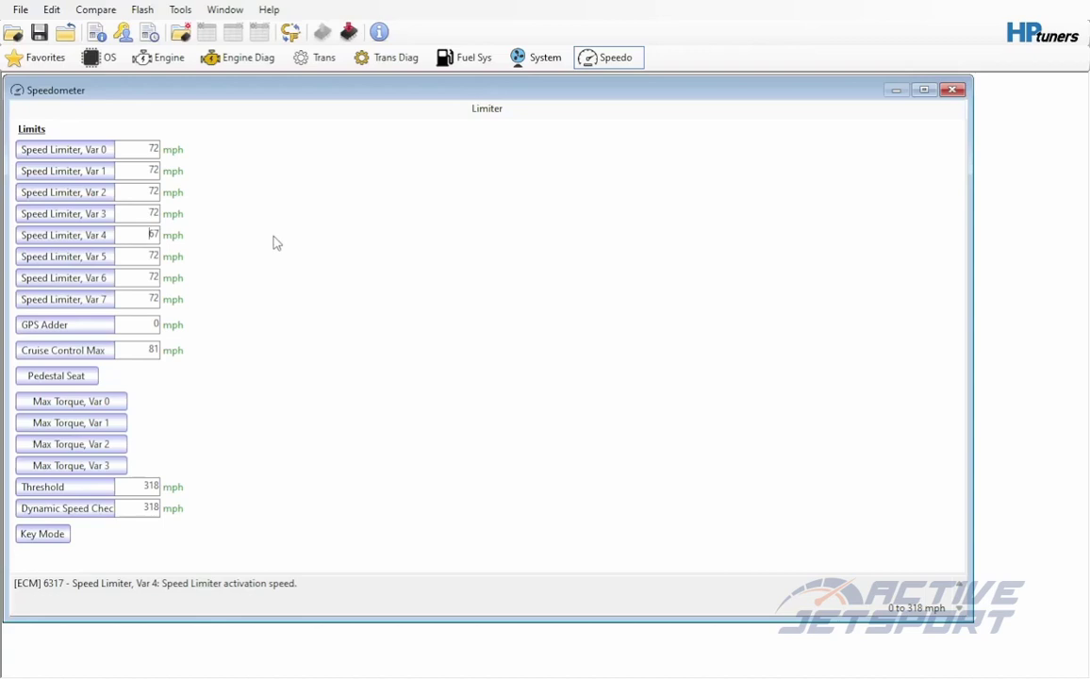
{"action": "left_click", "coordinate": [154, 149]}
{"action": "type", "text": "99"}
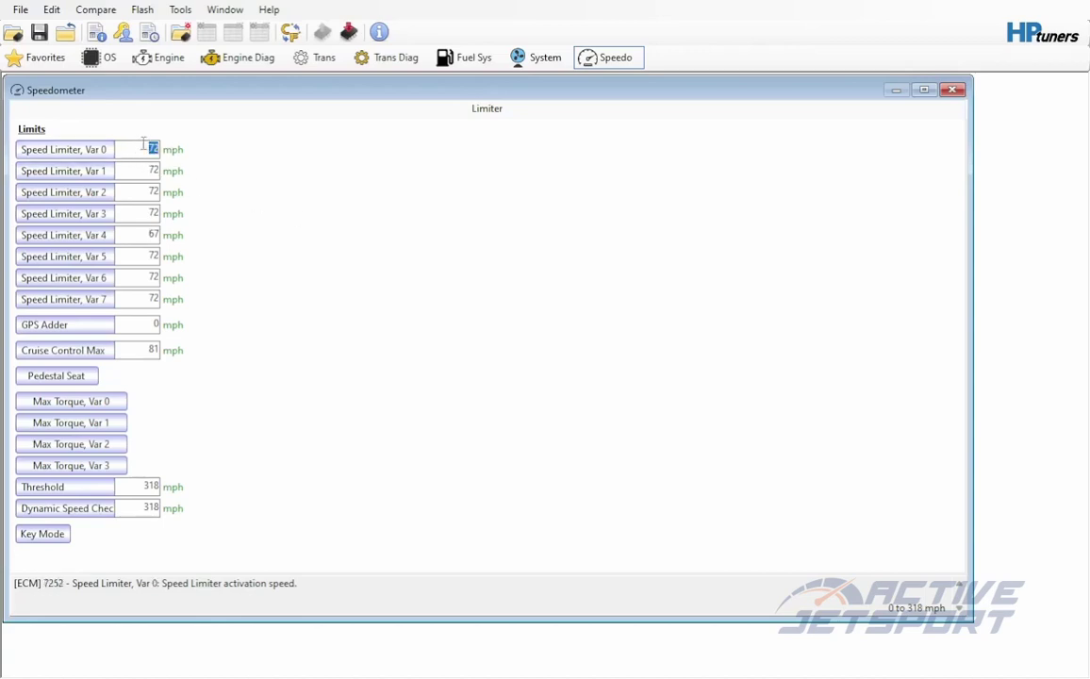
{"action": "left_click", "coordinate": [153, 171]}
{"action": "type", "text": "99"}
{"action": "left_click", "coordinate": [139, 185]}
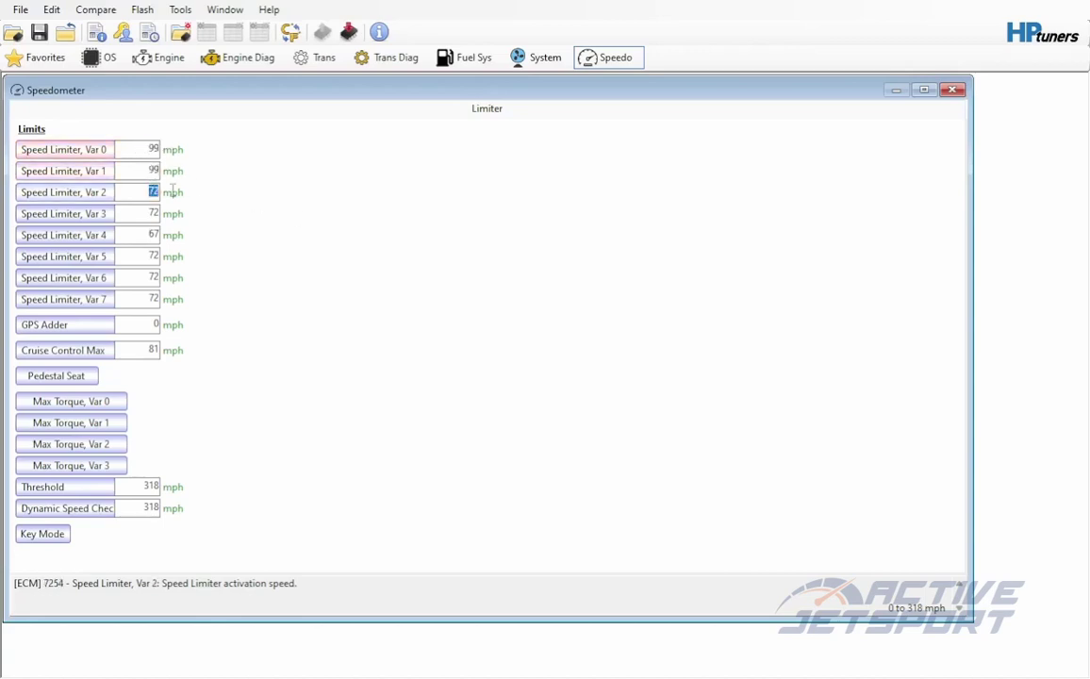
{"action": "type", "text": "99"}
{"action": "left_click", "coordinate": [138, 205]}
{"action": "type", "text": "99"}
Step: Set Speed Limiter Var 4 through Var 7 and the GPS Adder to 99 mph
{"action": "left_click", "coordinate": [148, 228]}
{"action": "type", "text": "99"}
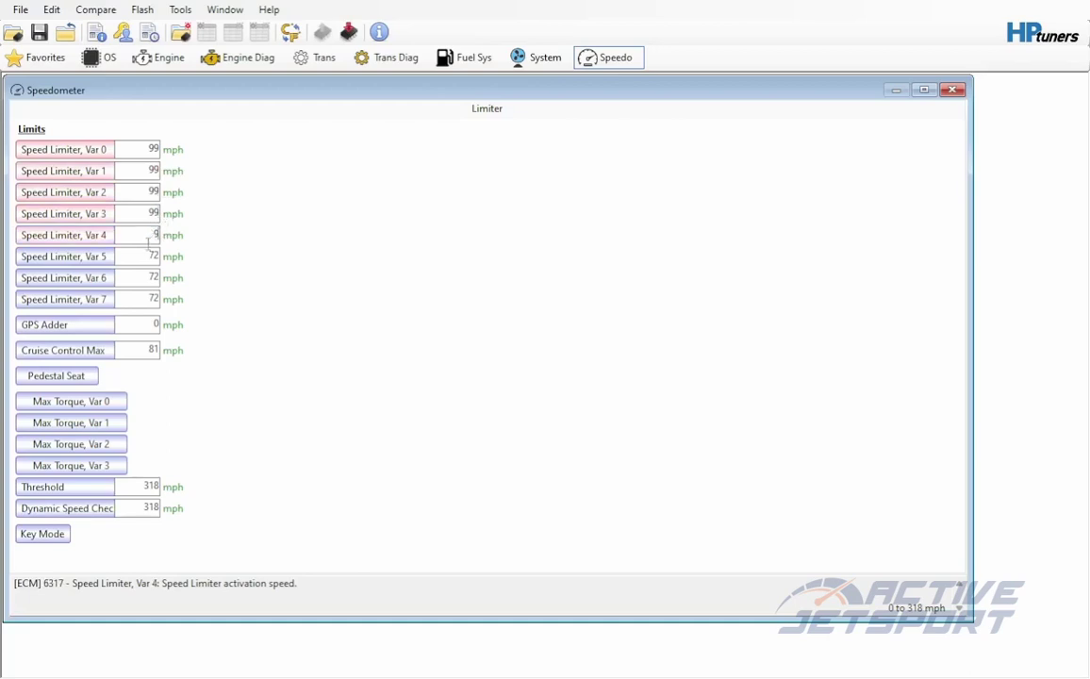
{"action": "left_click", "coordinate": [142, 255]}
{"action": "type", "text": "99"}
{"action": "left_click", "coordinate": [142, 276]}
{"action": "type", "text": "99"}
{"action": "left_click", "coordinate": [149, 295]}
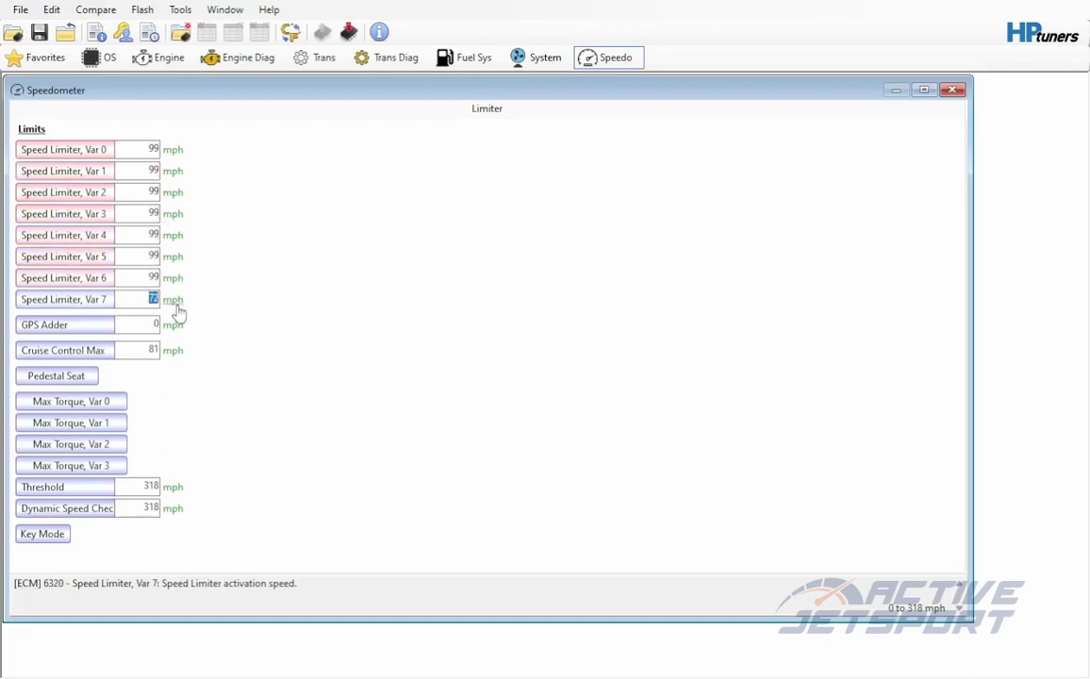
{"action": "type", "text": "99"}
{"action": "left_click", "coordinate": [156, 324]}
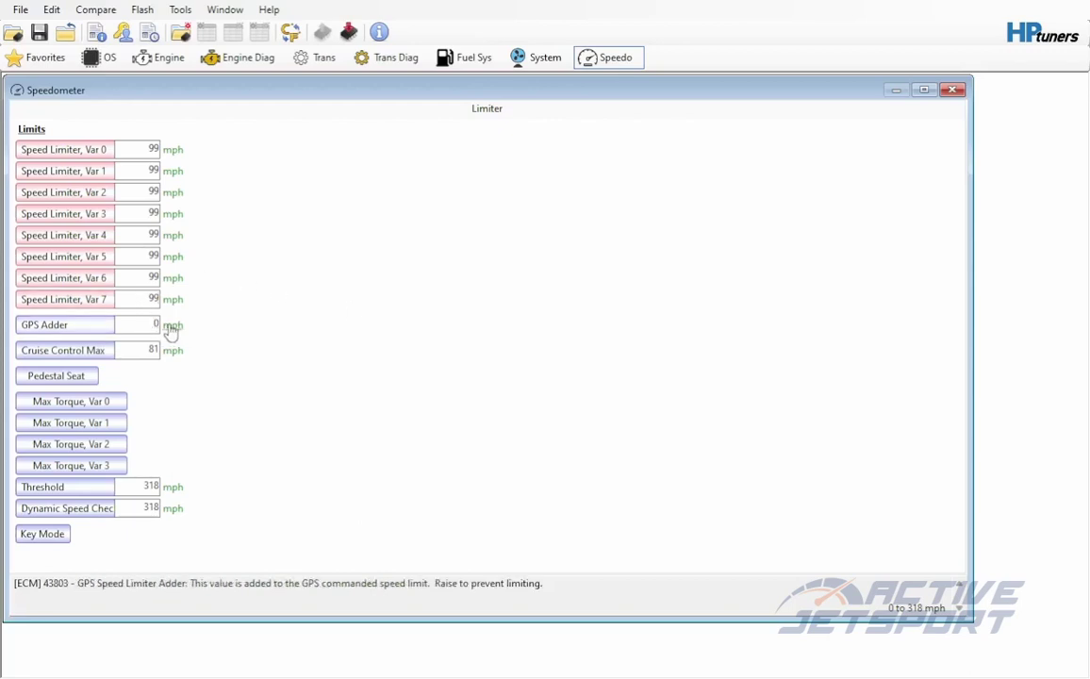
{"action": "type", "text": "99"}
{"action": "mouse_move", "coordinate": [98, 412]}
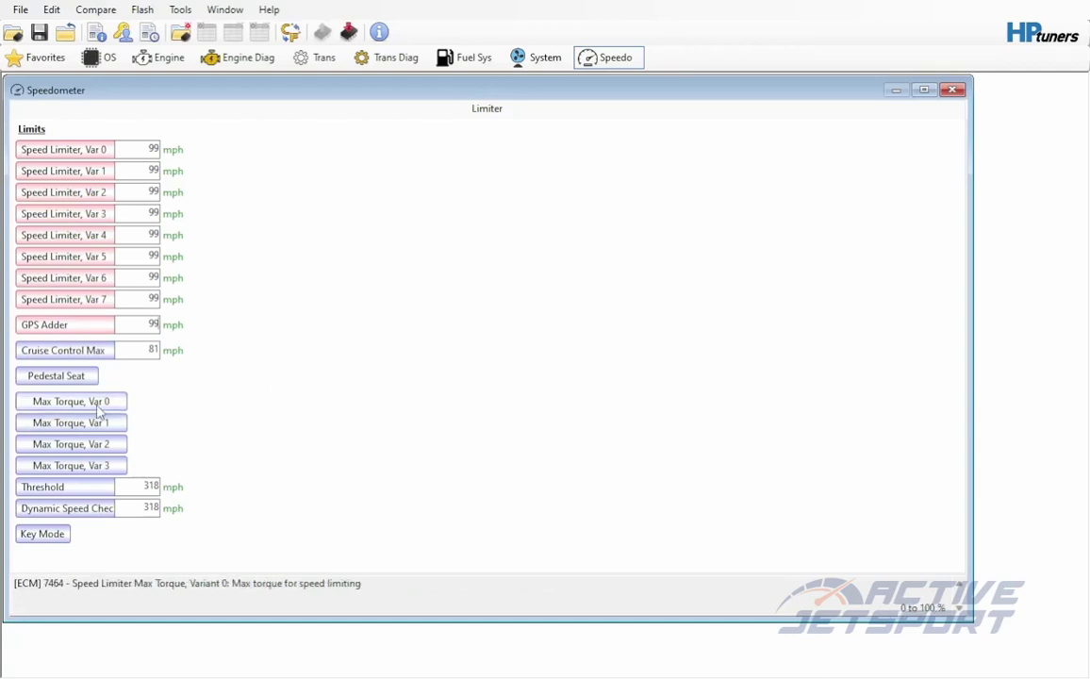
Step: Set Max Torque Variants 0 and 1 to 100 for the 55.9–74.6 mph rows
{"action": "left_click", "coordinate": [98, 409]}
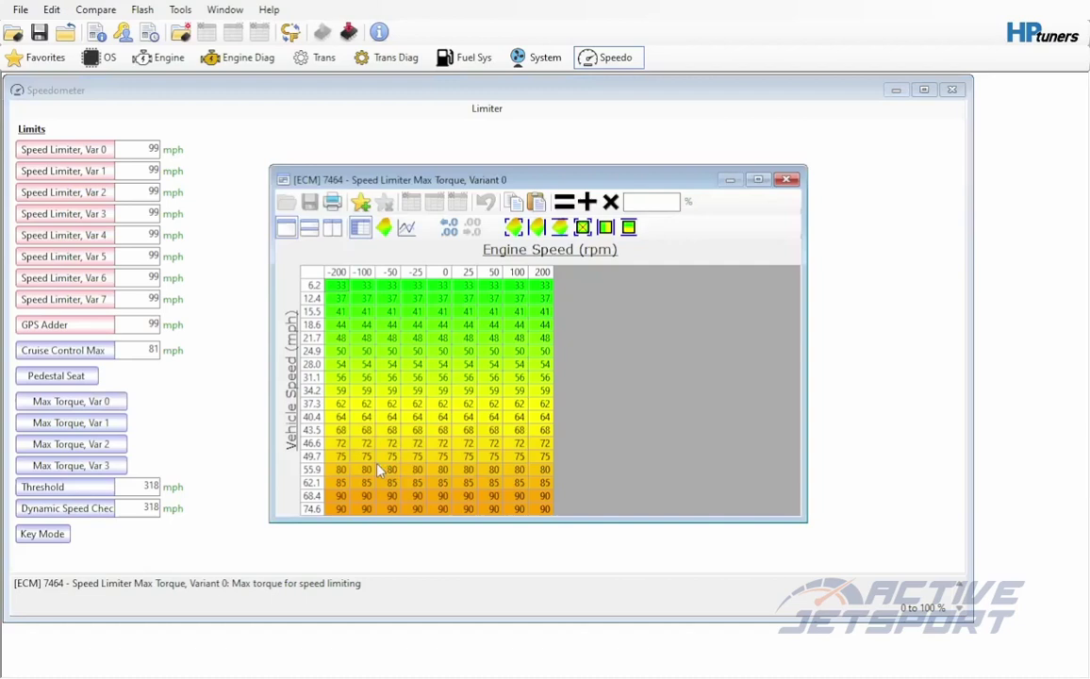
{"action": "left_click_drag", "start_coordinate": [341, 470], "coordinate": [545, 514]}
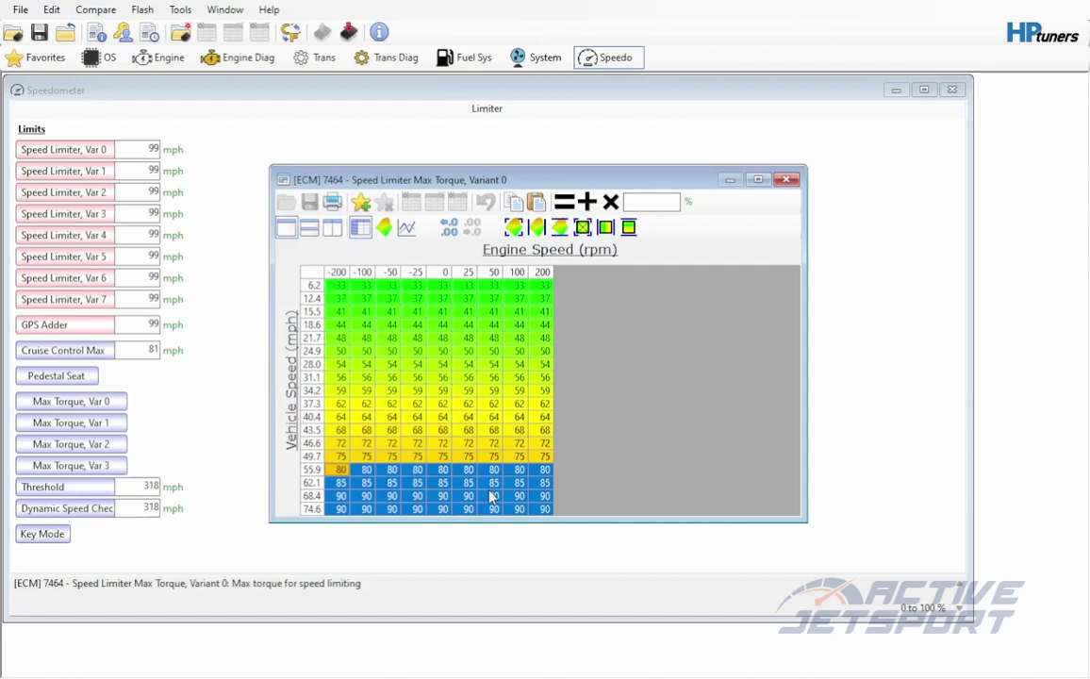
{"action": "type", "text": "100"}
{"action": "key", "text": "Return"}
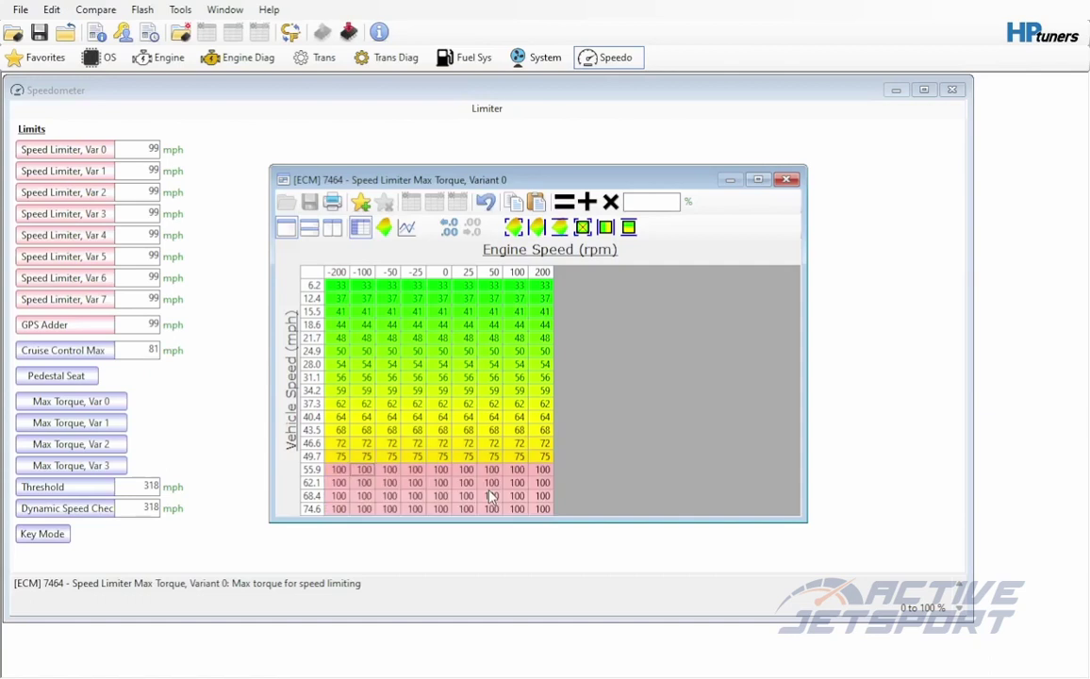
{"action": "key", "text": "Escape"}
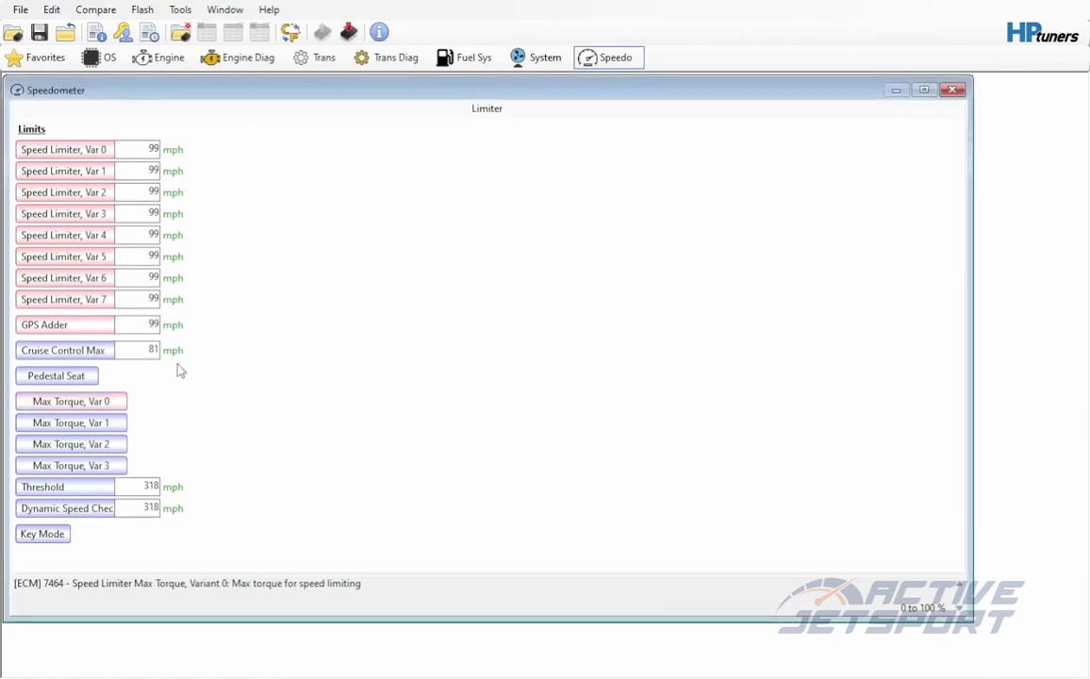
{"action": "left_click", "coordinate": [115, 423]}
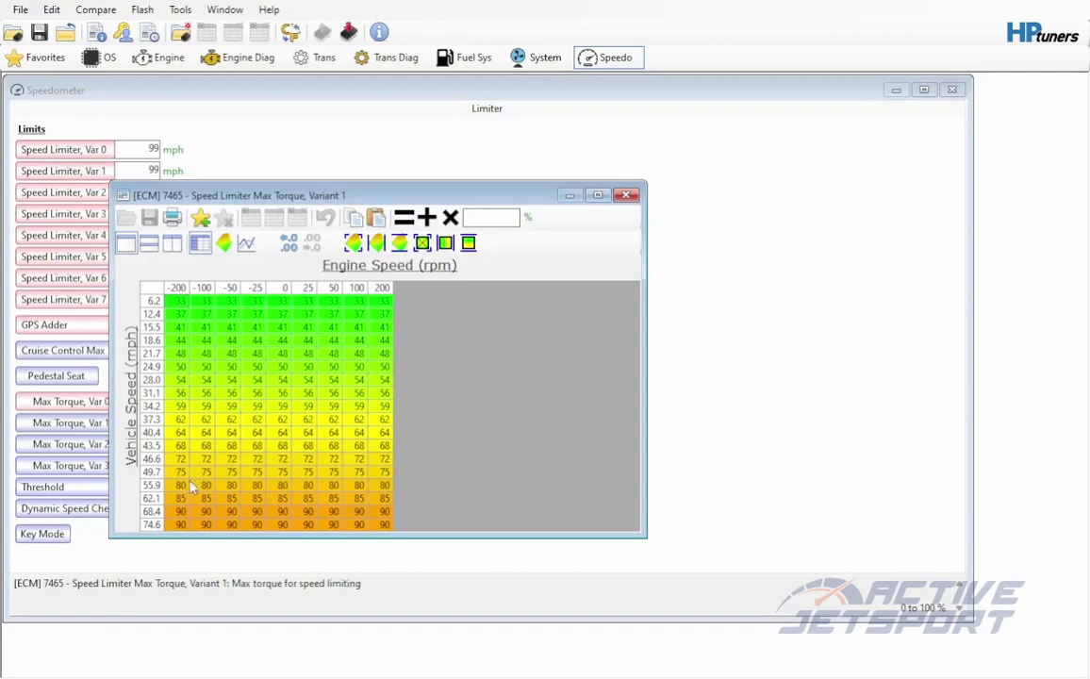
{"action": "left_click_drag", "start_coordinate": [188, 485], "coordinate": [392, 533]}
{"action": "type", "text": "100"}
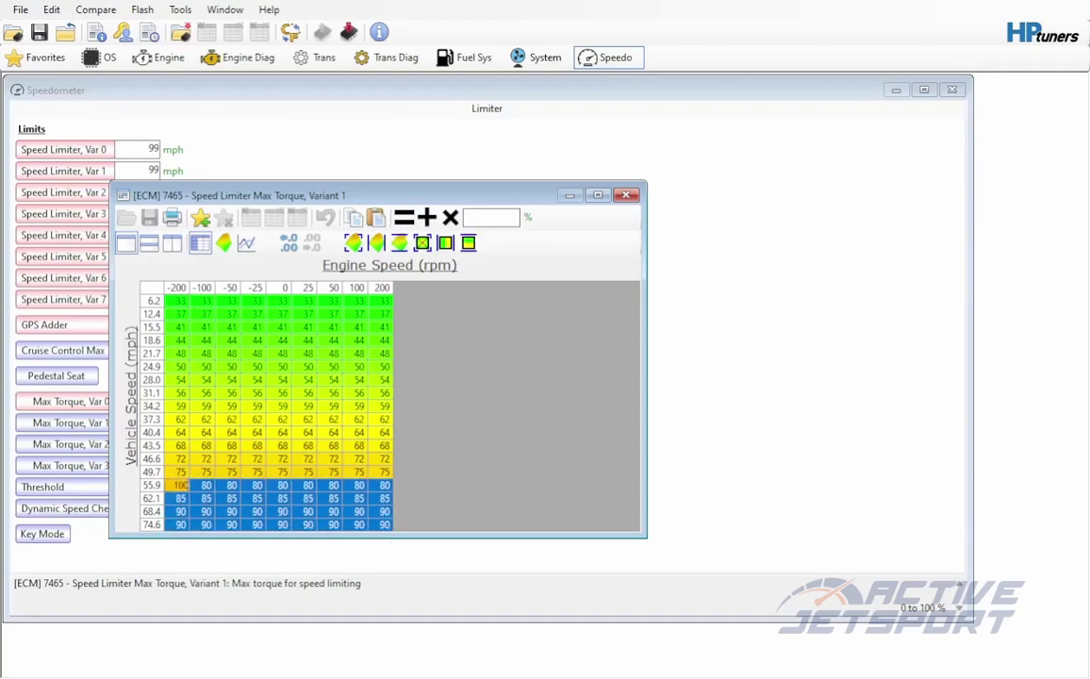
{"action": "key", "text": "Return"}
{"action": "key", "text": "Escape"}
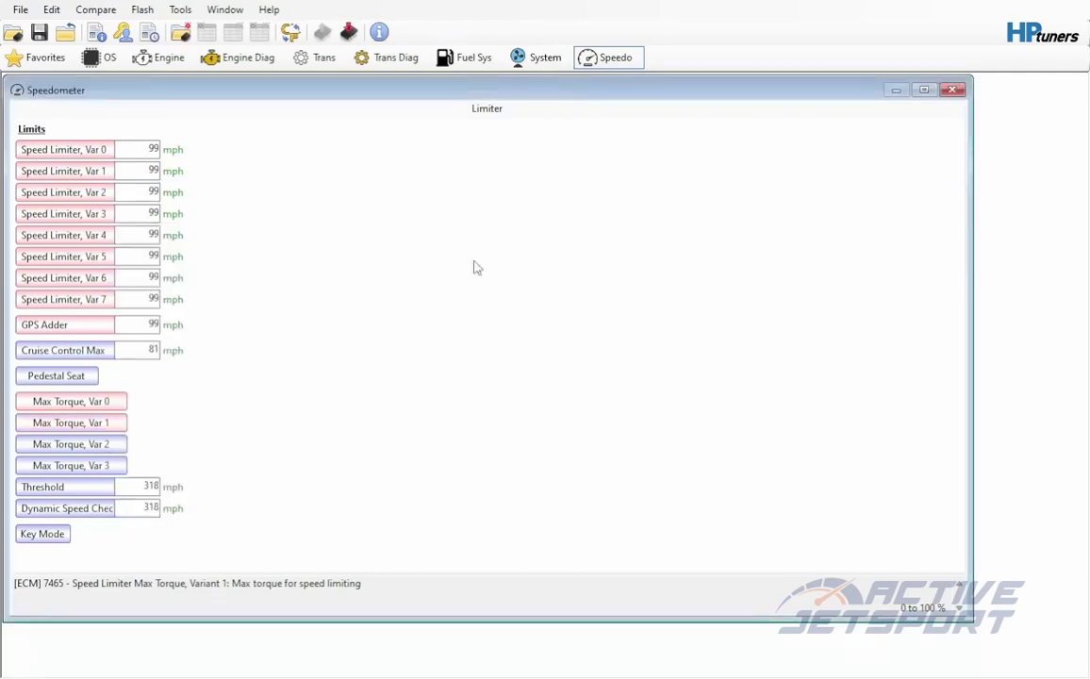
Step: Set Max Torque Variants 2 and 3 to 100 for the 55.9–74.6 mph rows
{"action": "left_click", "coordinate": [90, 445]}
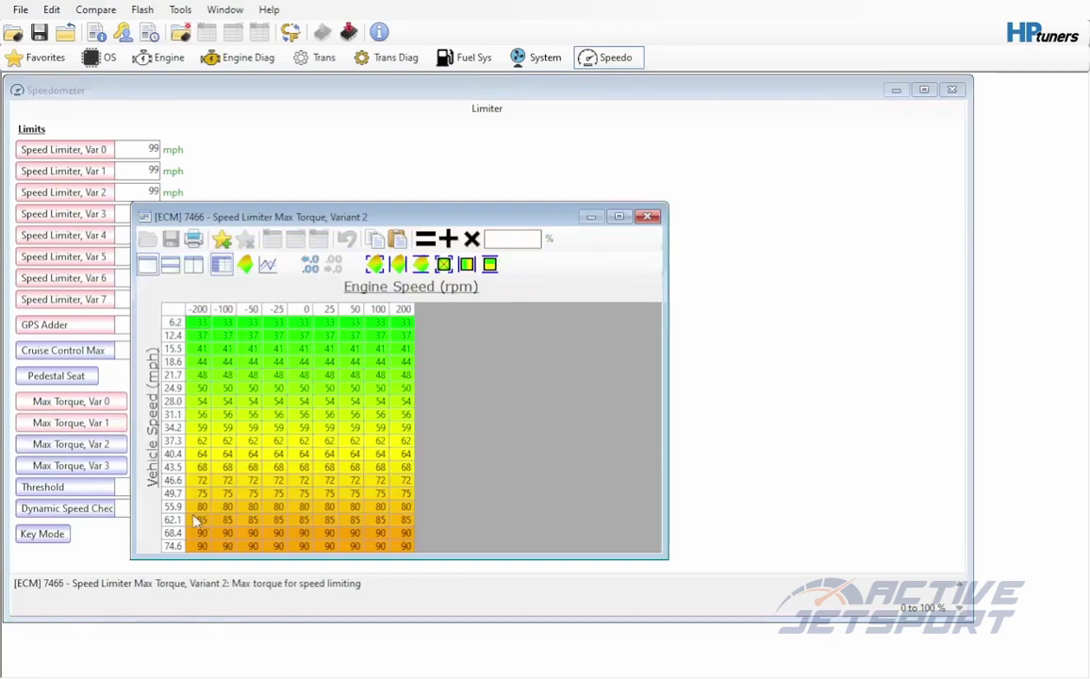
{"action": "left_click_drag", "start_coordinate": [200, 510], "coordinate": [396, 551]}
{"action": "type", "text": "1"}
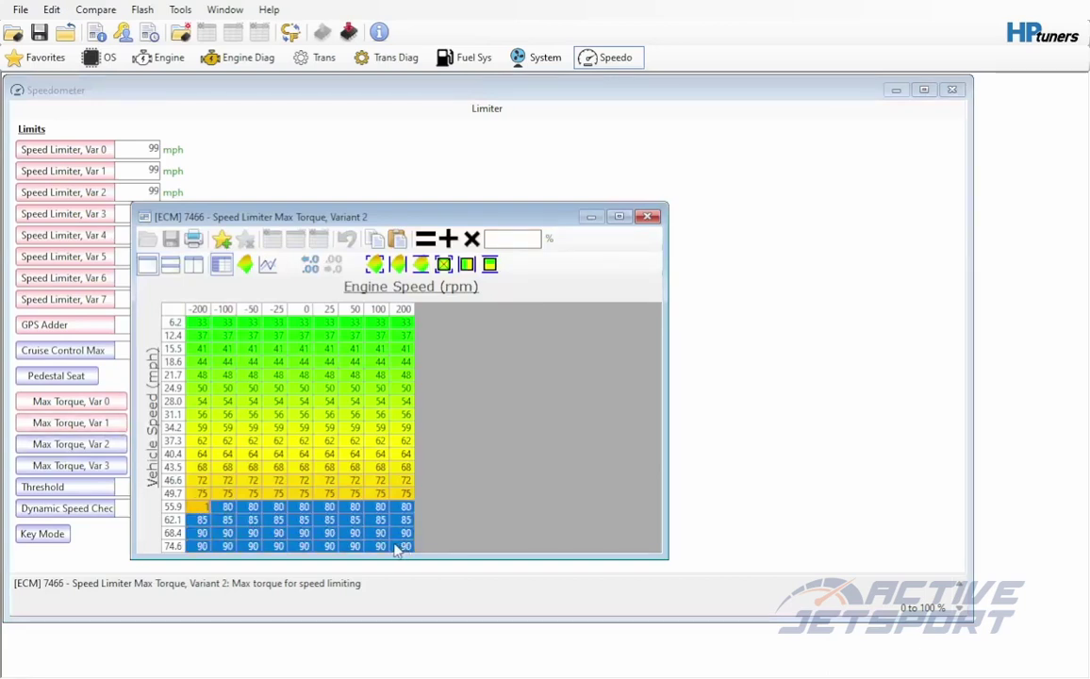
{"action": "type", "text": "00"}
{"action": "key", "text": "Return"}
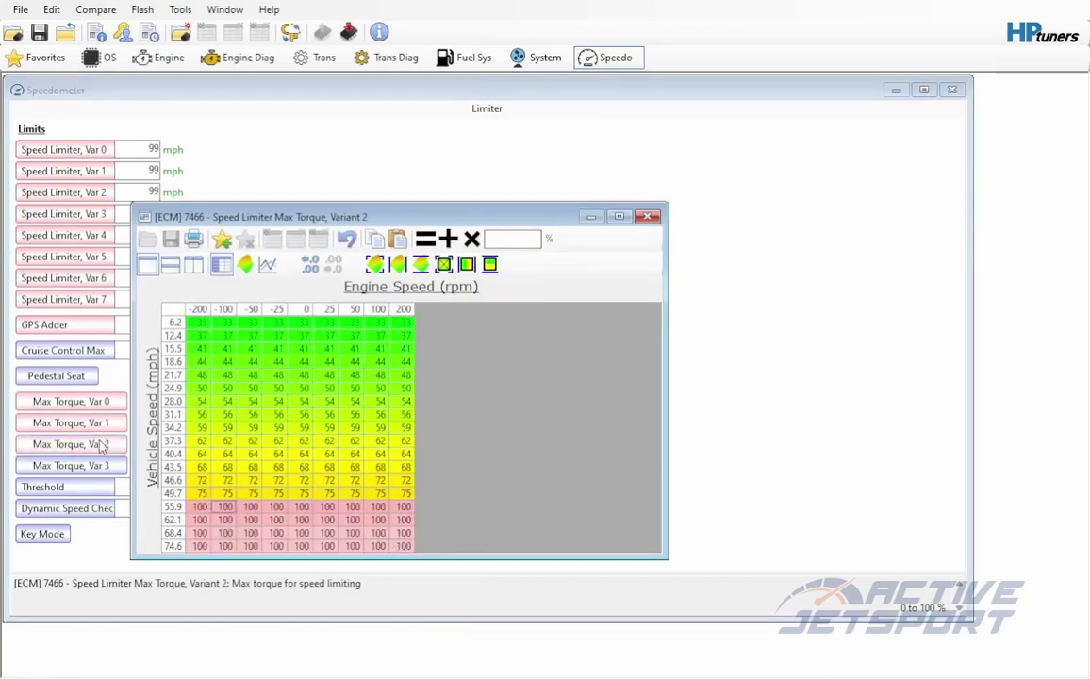
{"action": "left_click", "coordinate": [647, 217]}
{"action": "left_click", "coordinate": [71, 465]}
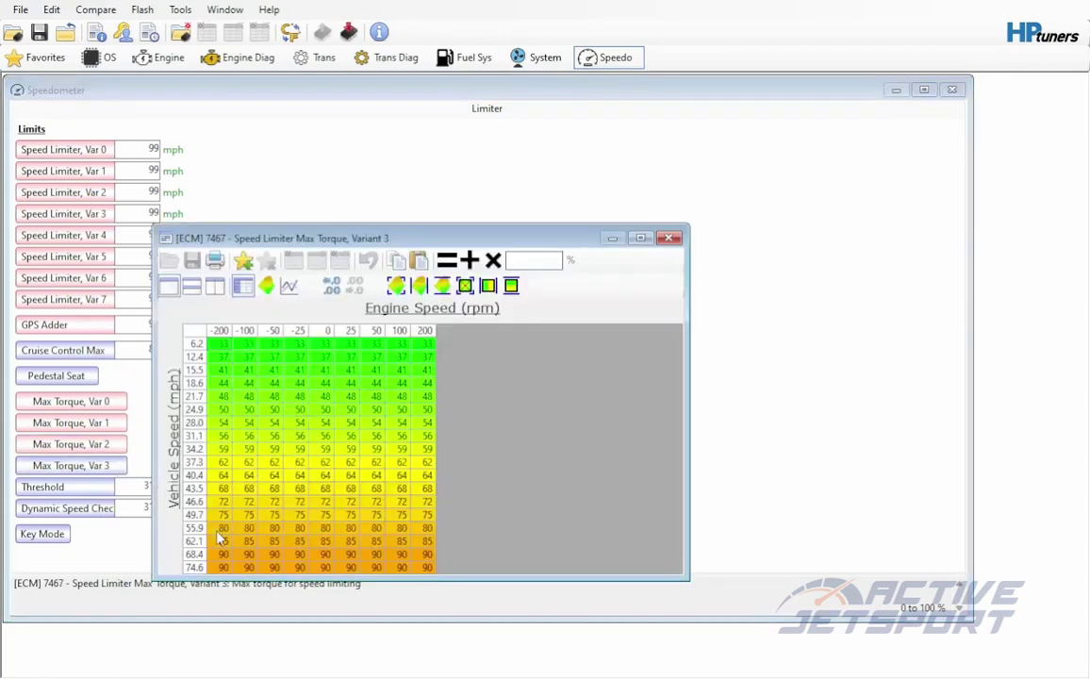
{"action": "left_click_drag", "start_coordinate": [219, 530], "coordinate": [422, 567]}
{"action": "type", "text": "100"}
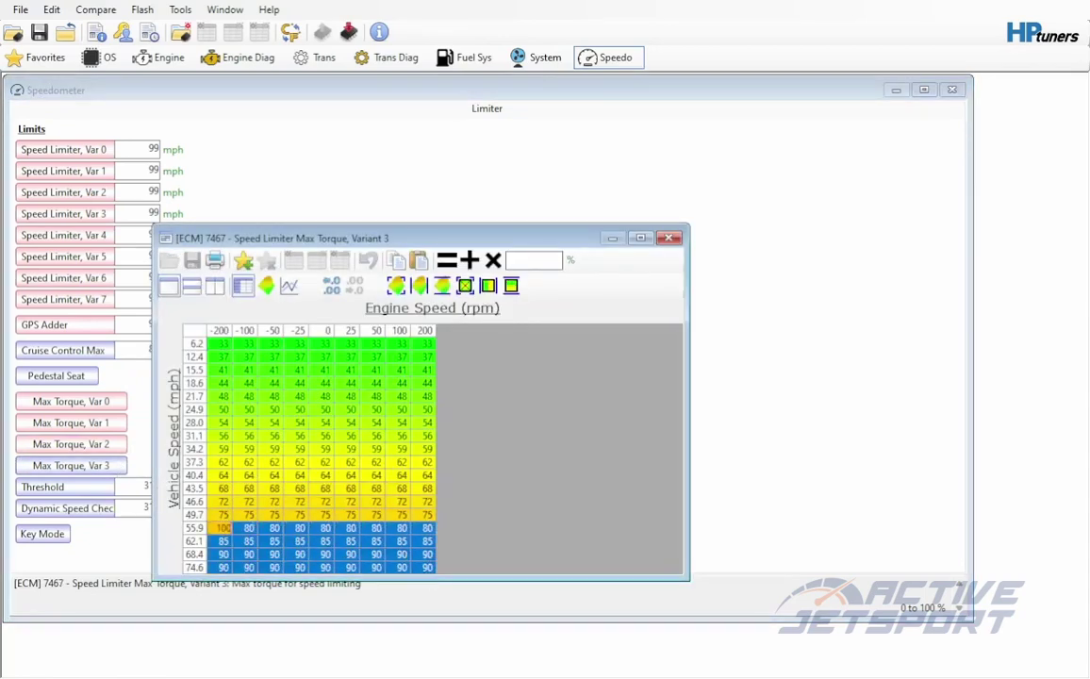
{"action": "key", "text": "Return"}
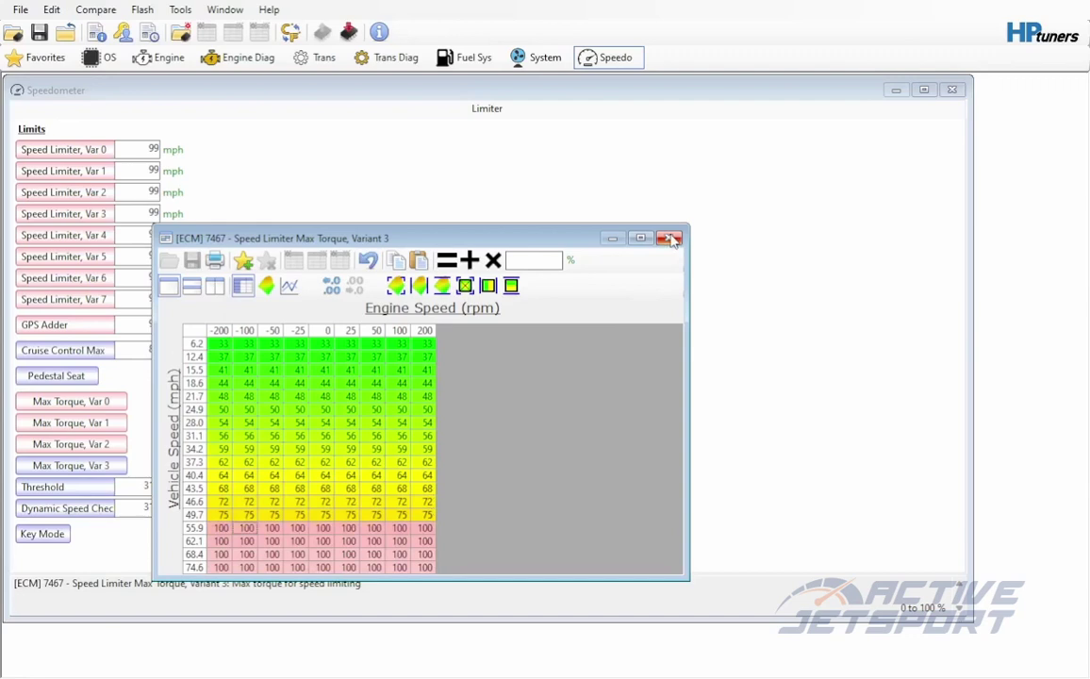
{"action": "left_click", "coordinate": [671, 238]}
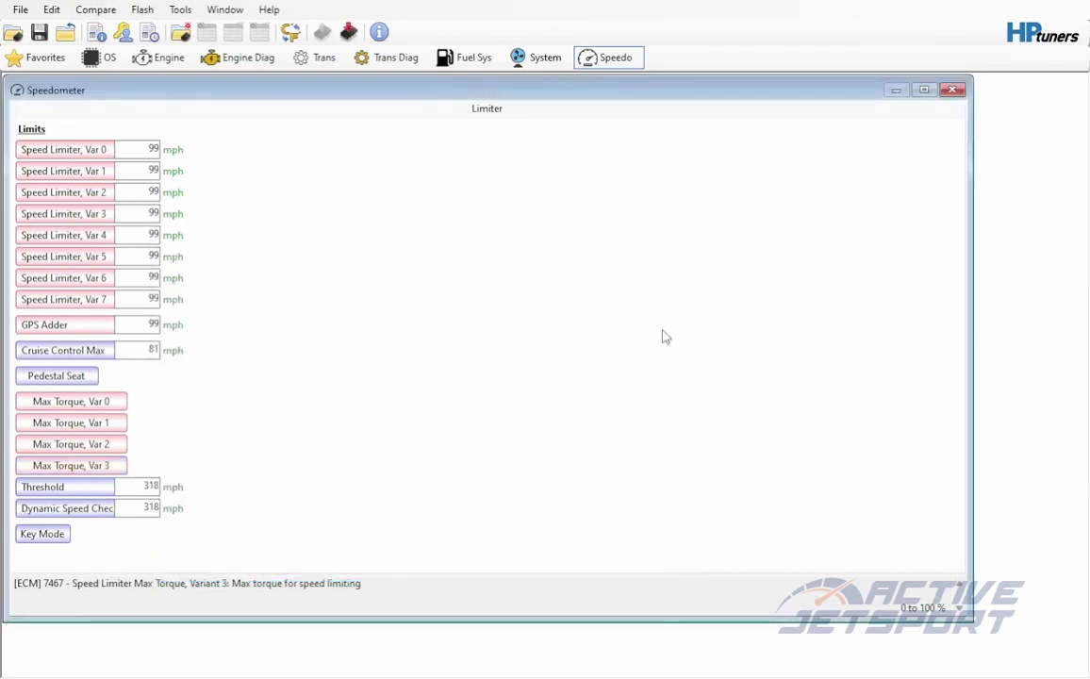
Step: Close the Speedometer panel and go to the Engine Torque Management page
{"action": "left_click", "coordinate": [953, 90]}
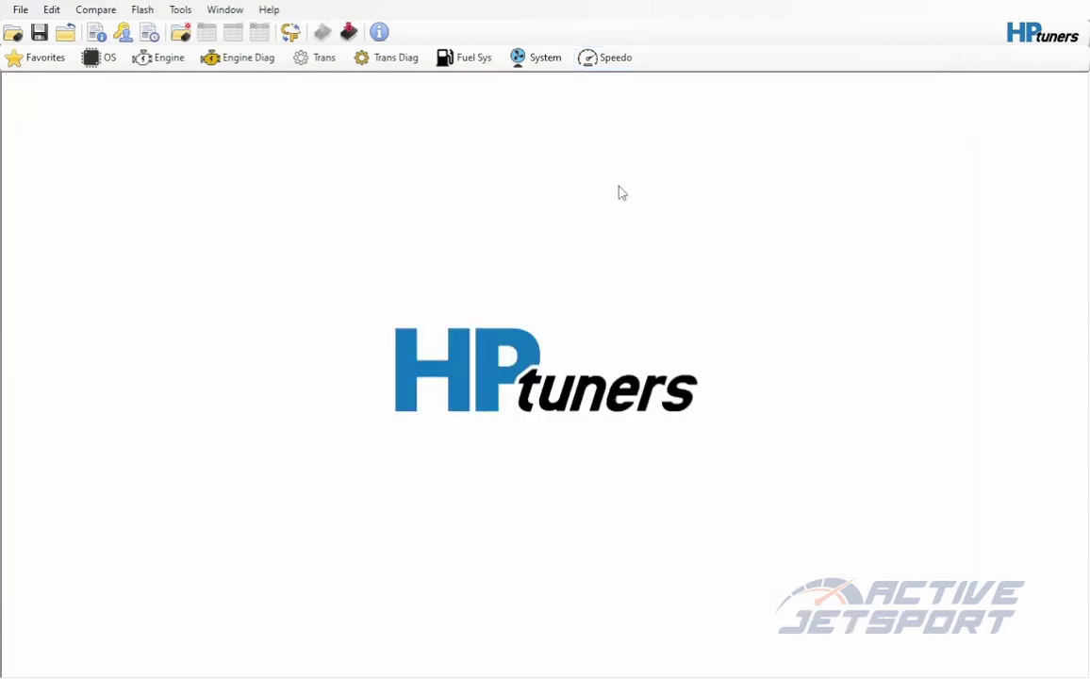
{"action": "left_click", "coordinate": [161, 57]}
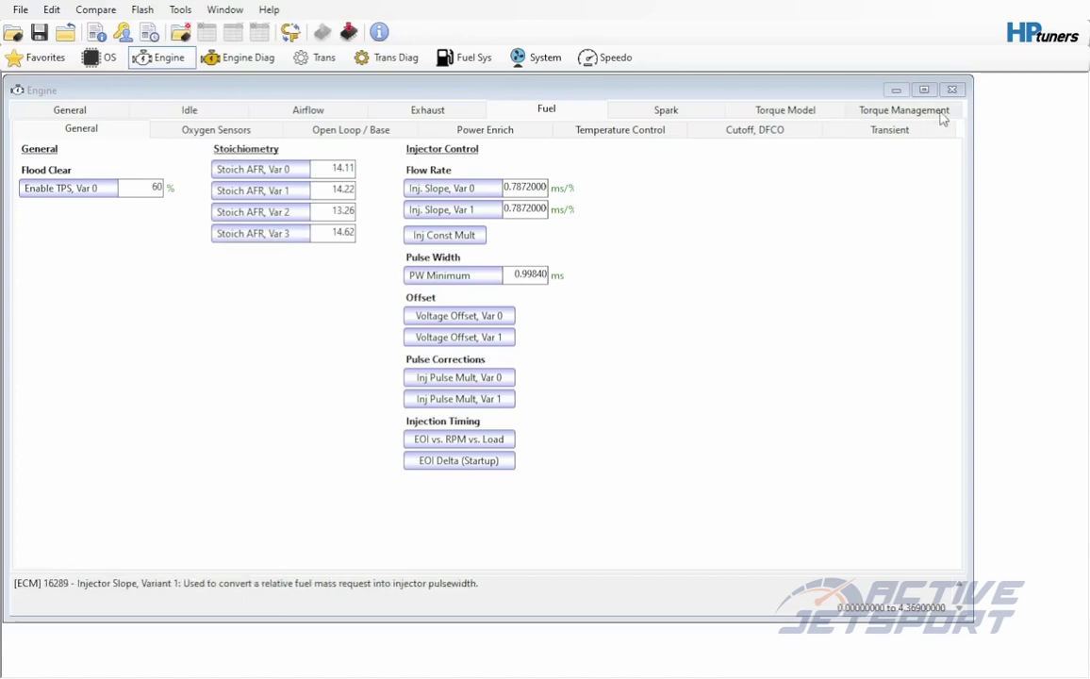
{"action": "left_click", "coordinate": [903, 110]}
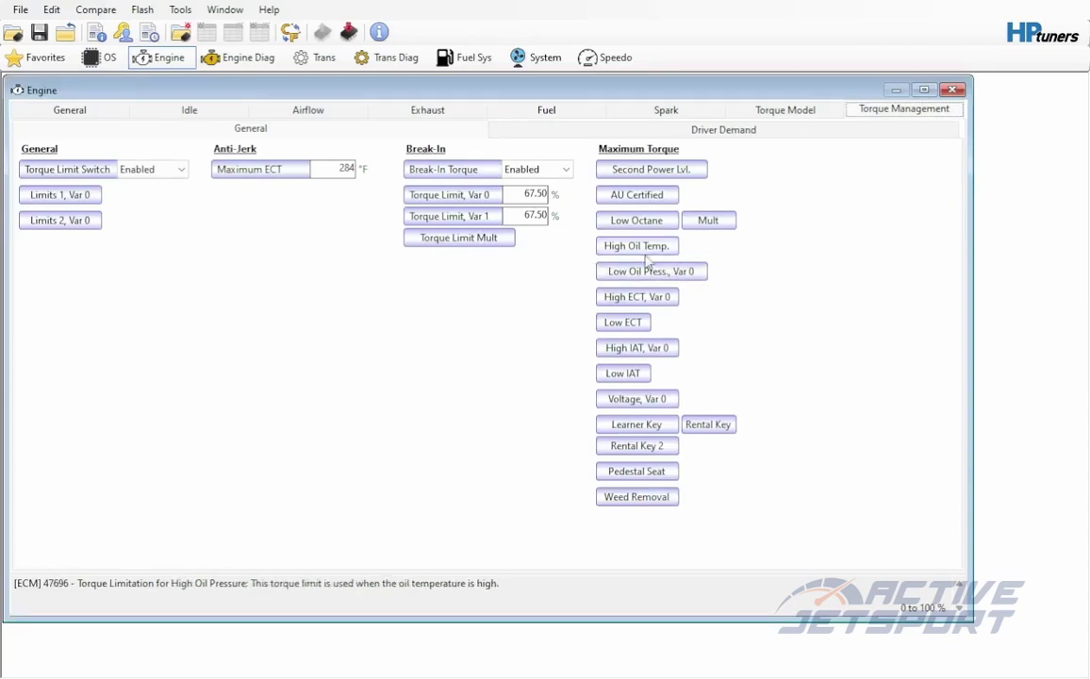
Step: Set Break-In Torque Limit Var 0 and Var 1 to 100%
{"action": "left_click", "coordinate": [534, 194]}
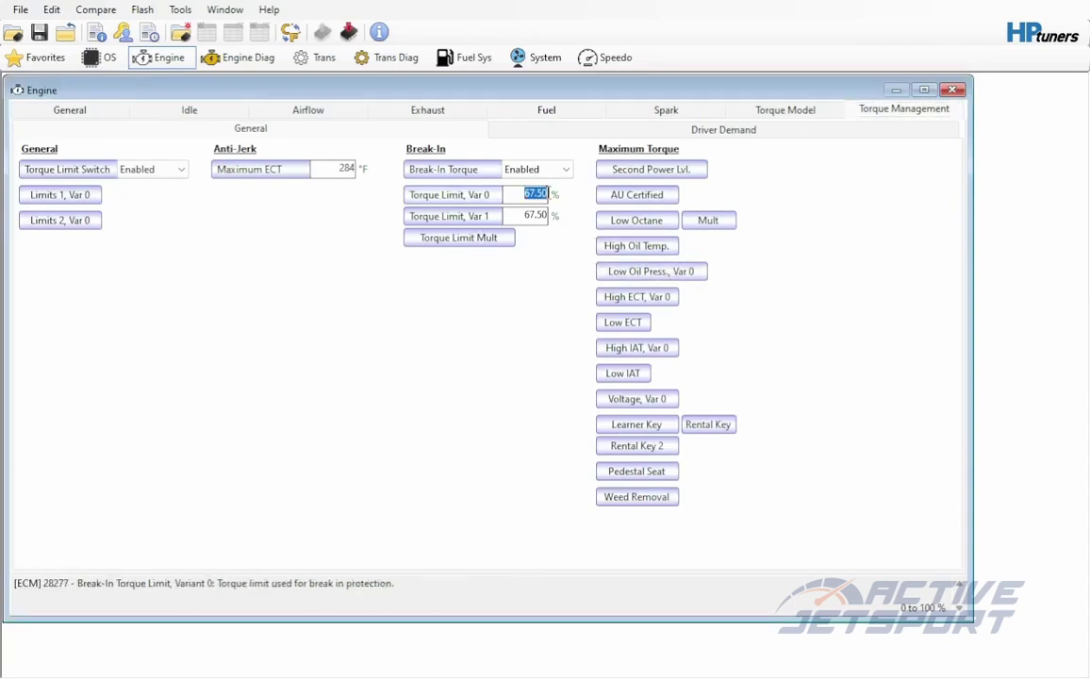
{"action": "type", "text": "100"}
{"action": "left_click", "coordinate": [549, 218]}
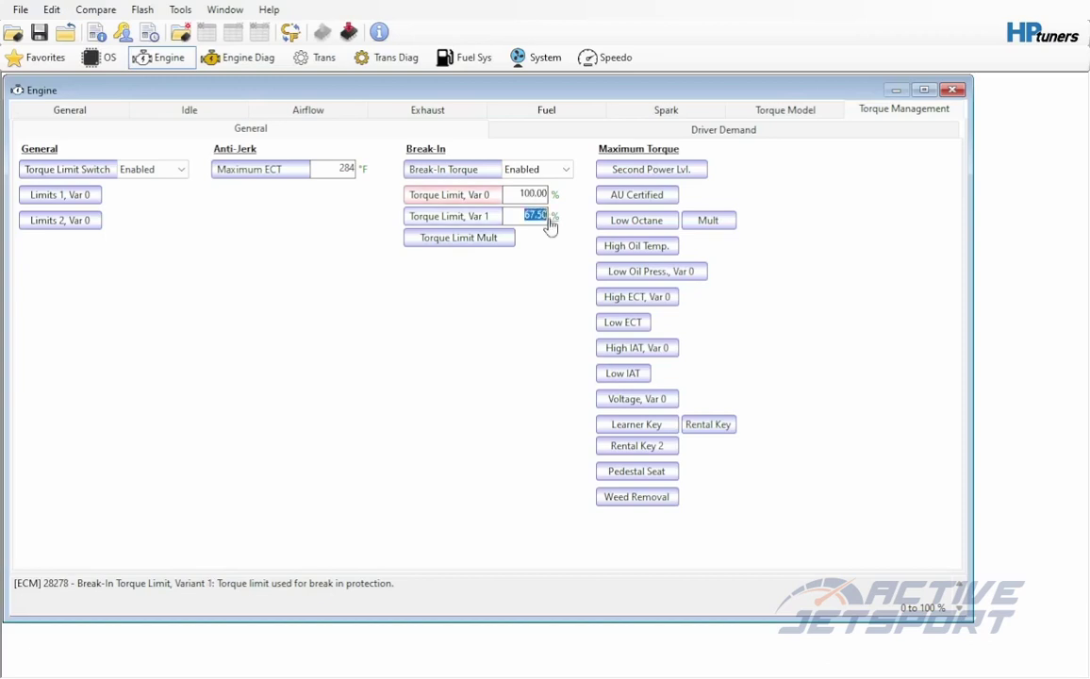
{"action": "type", "text": "100"}
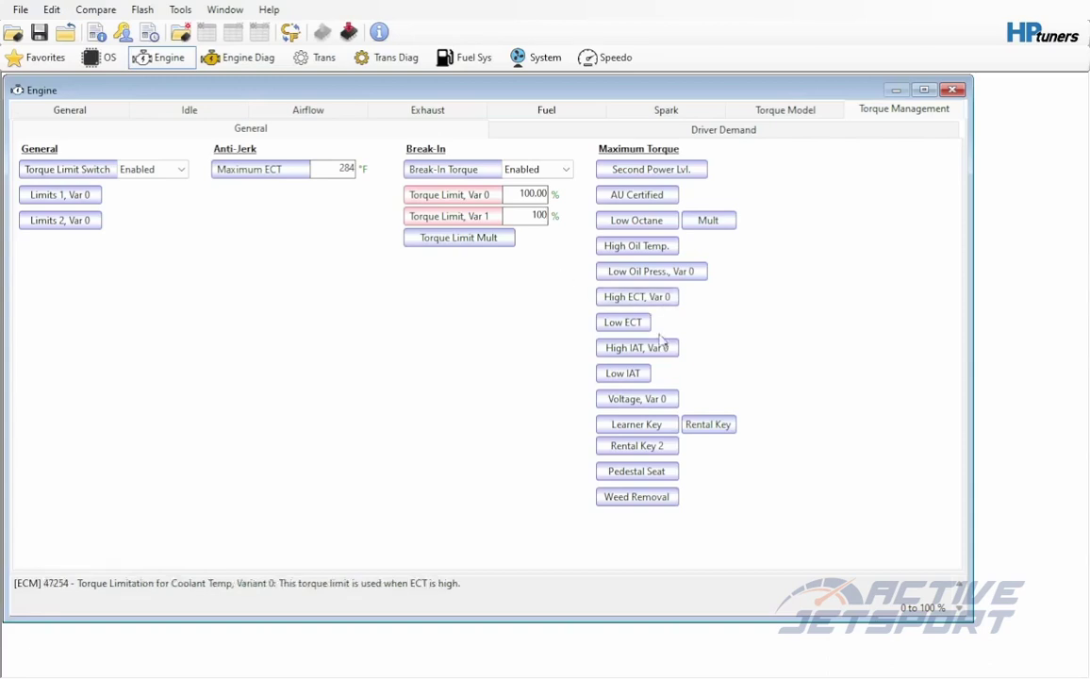
Step: Change Battery Voltage torque Variant 0's 82.81 cells at 7,950–8,500 rpm to 99.61
{"action": "left_click", "coordinate": [641, 404]}
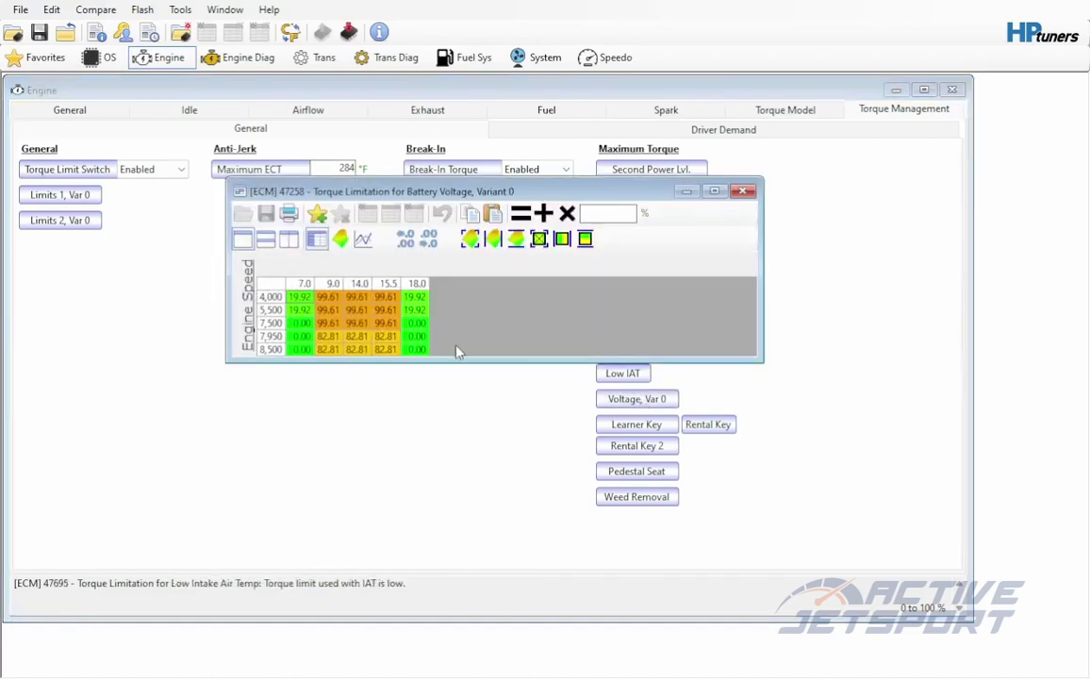
{"action": "left_click_drag", "start_coordinate": [429, 350], "coordinate": [430, 387]}
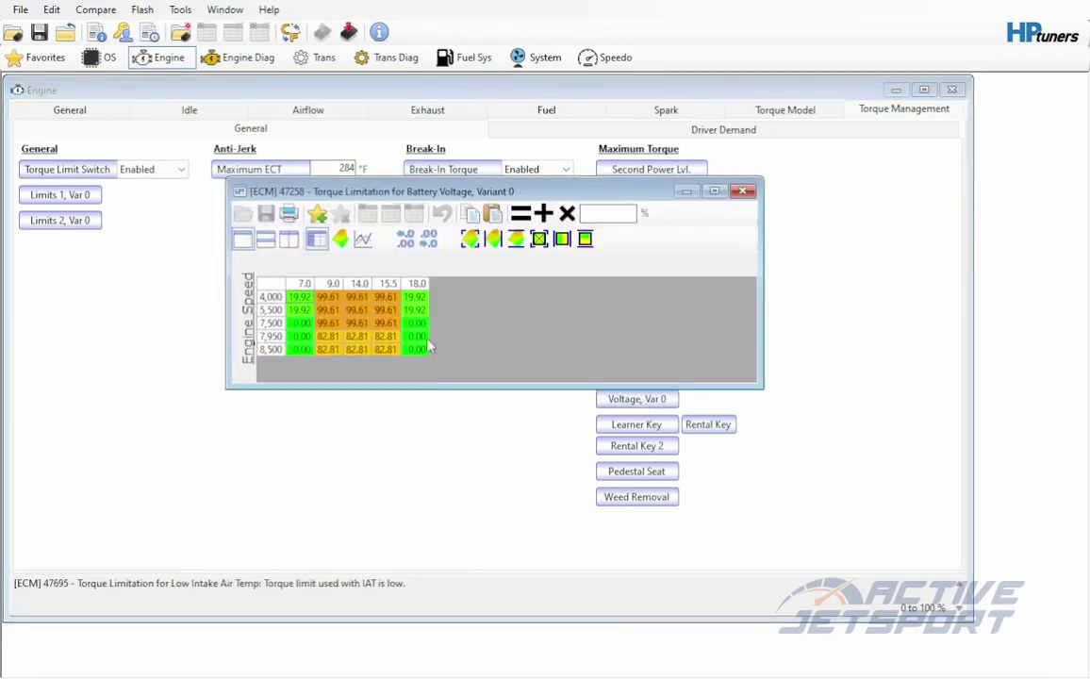
{"action": "left_click", "coordinate": [355, 338]}
{"action": "left_click_drag", "start_coordinate": [356, 339], "coordinate": [392, 354]}
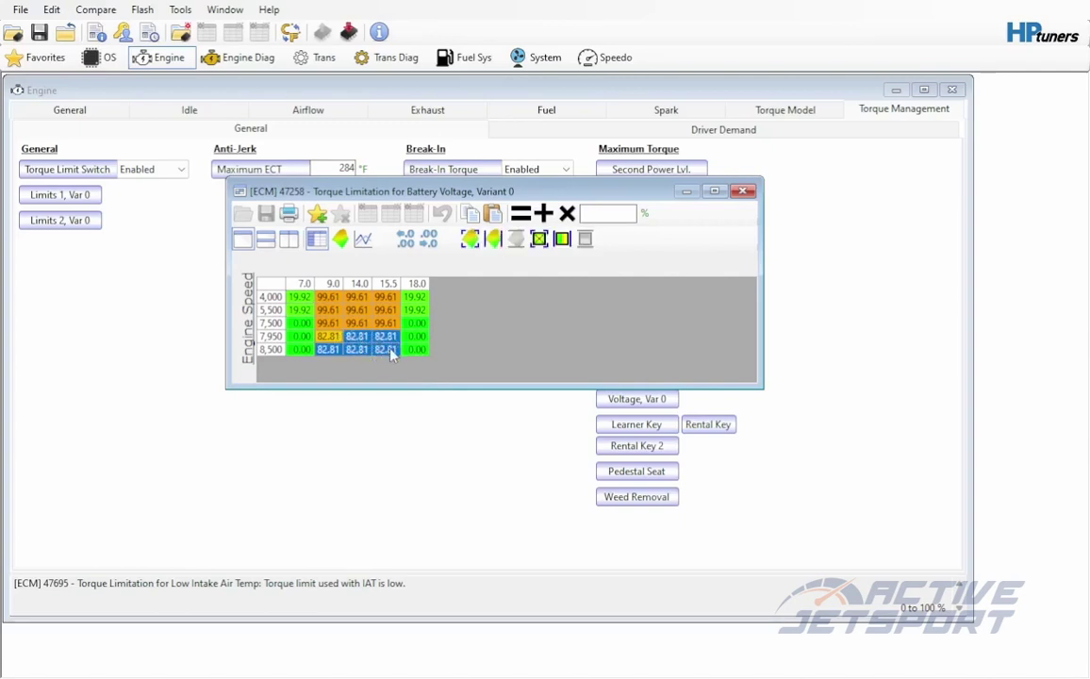
{"action": "type", "text": "99.61"}
{"action": "key", "text": "Return"}
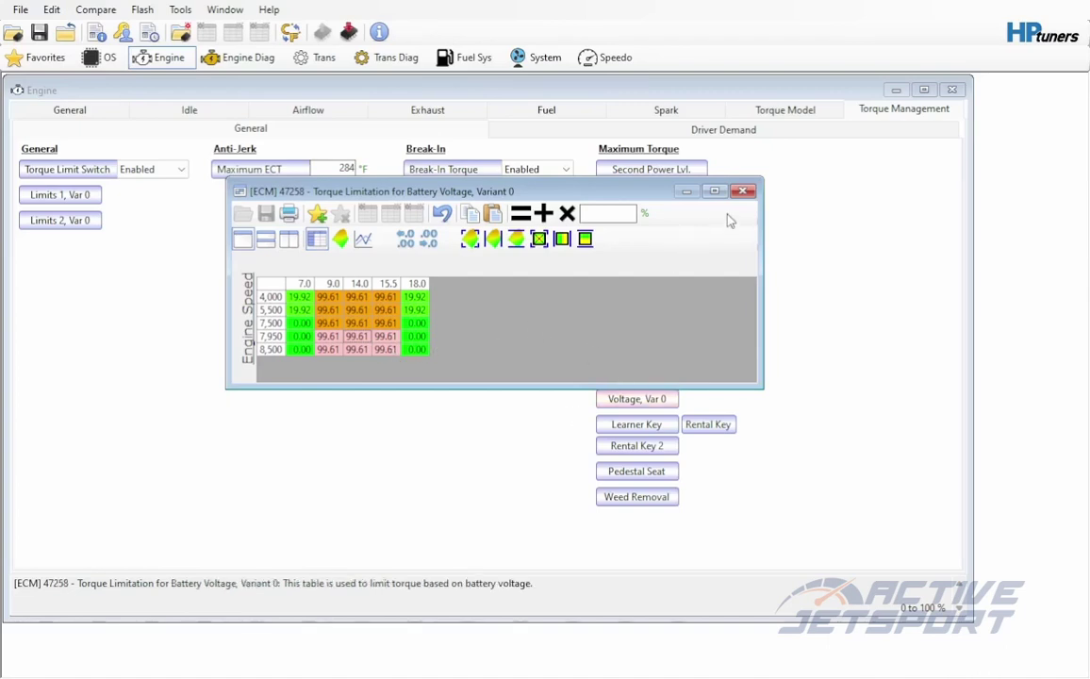
{"action": "left_click", "coordinate": [744, 193]}
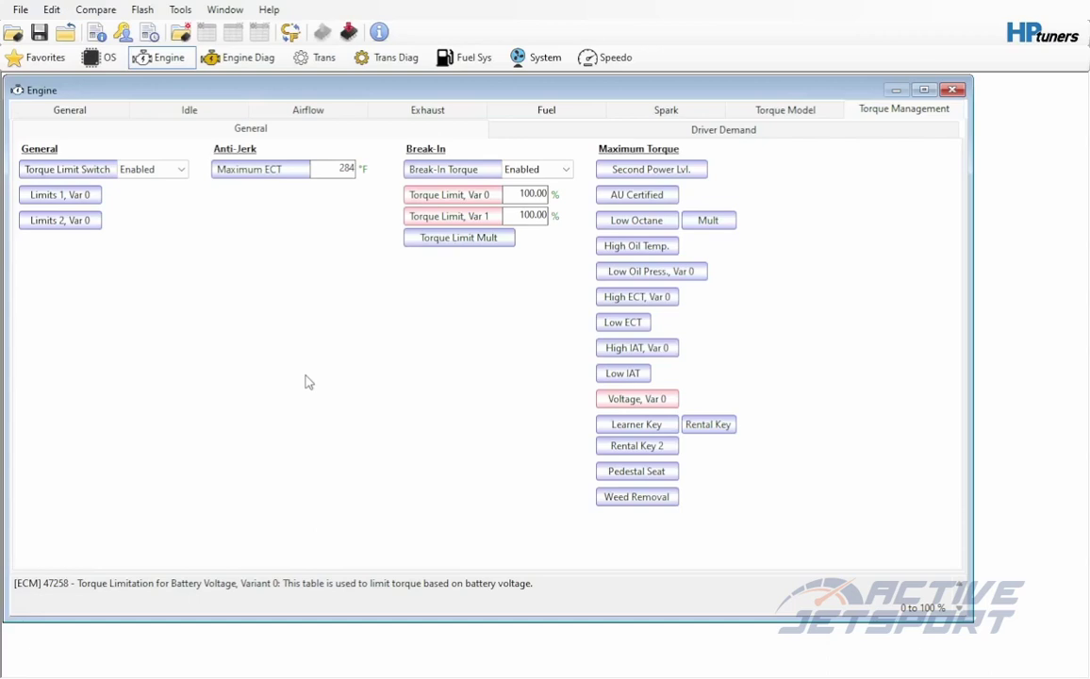
Step: Switch the Engine editor to the Spark Advance page
{"action": "left_click", "coordinate": [666, 110]}
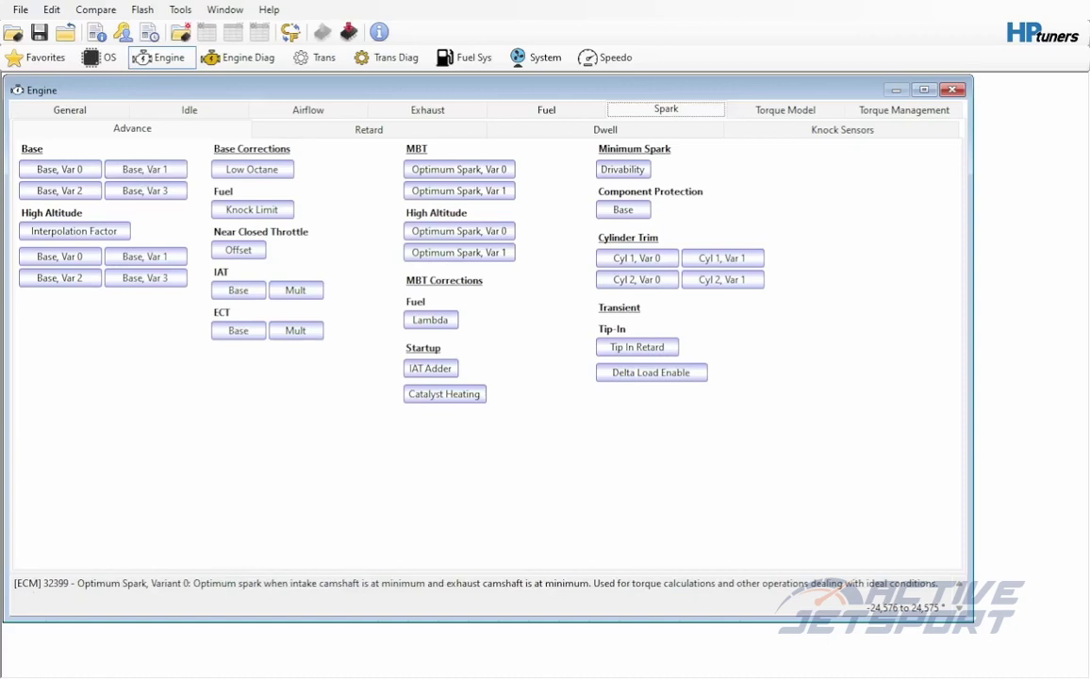
Step: Set Main Spark Variant 0's 8,320 rpm cells at 129.8–170.3 load to 30.75
{"action": "left_click", "coordinate": [66, 169]}
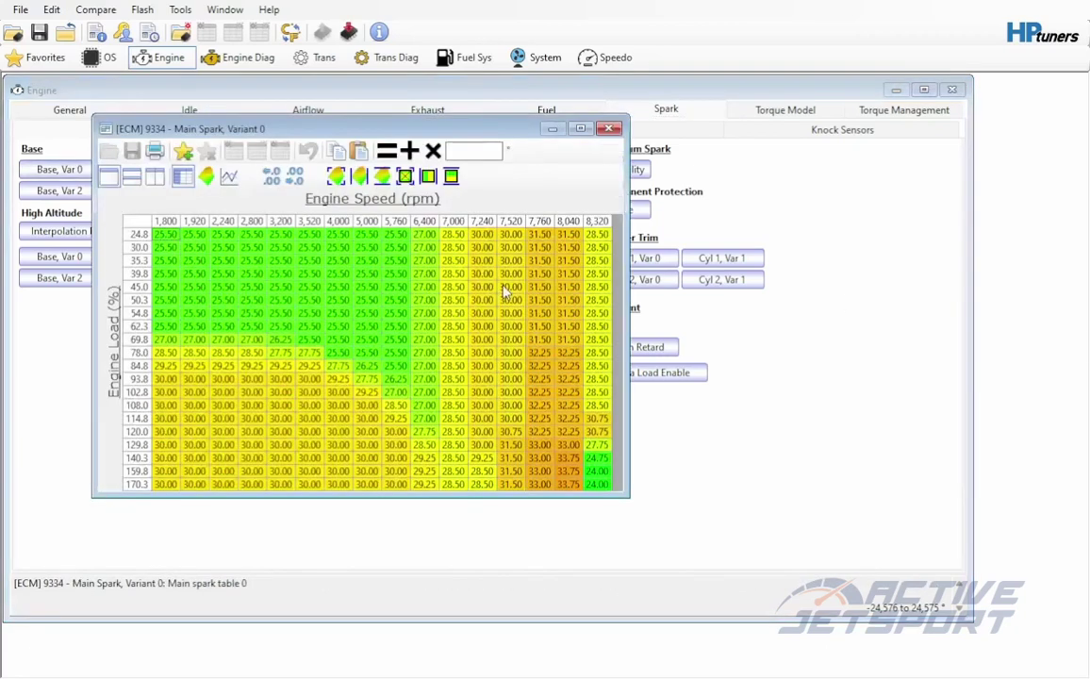
{"action": "left_click_drag", "start_coordinate": [628, 496], "coordinate": [703, 553]}
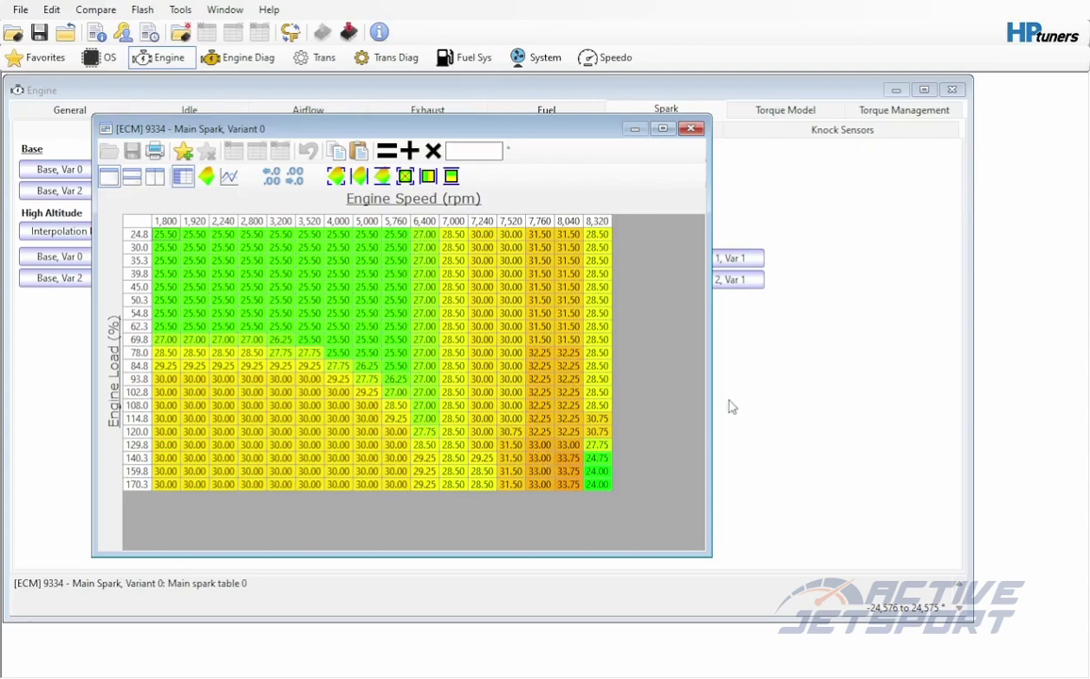
{"action": "left_click", "coordinate": [600, 458]}
{"action": "left_click_drag", "start_coordinate": [599, 471], "coordinate": [604, 485]}
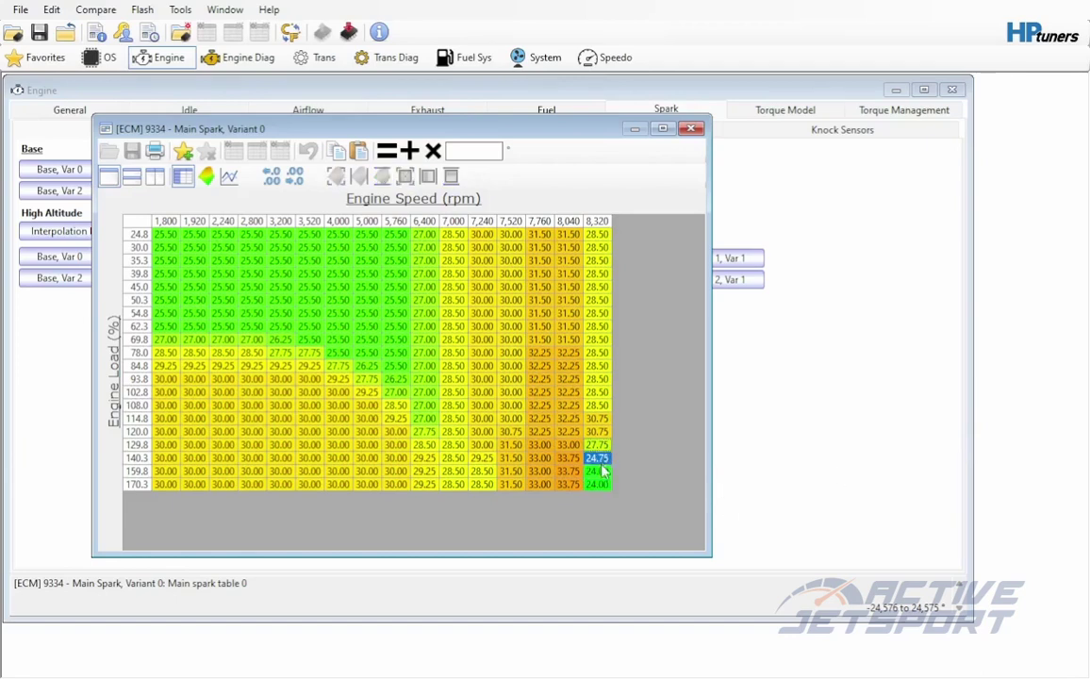
{"action": "left_click_drag", "start_coordinate": [597, 459], "coordinate": [604, 495]}
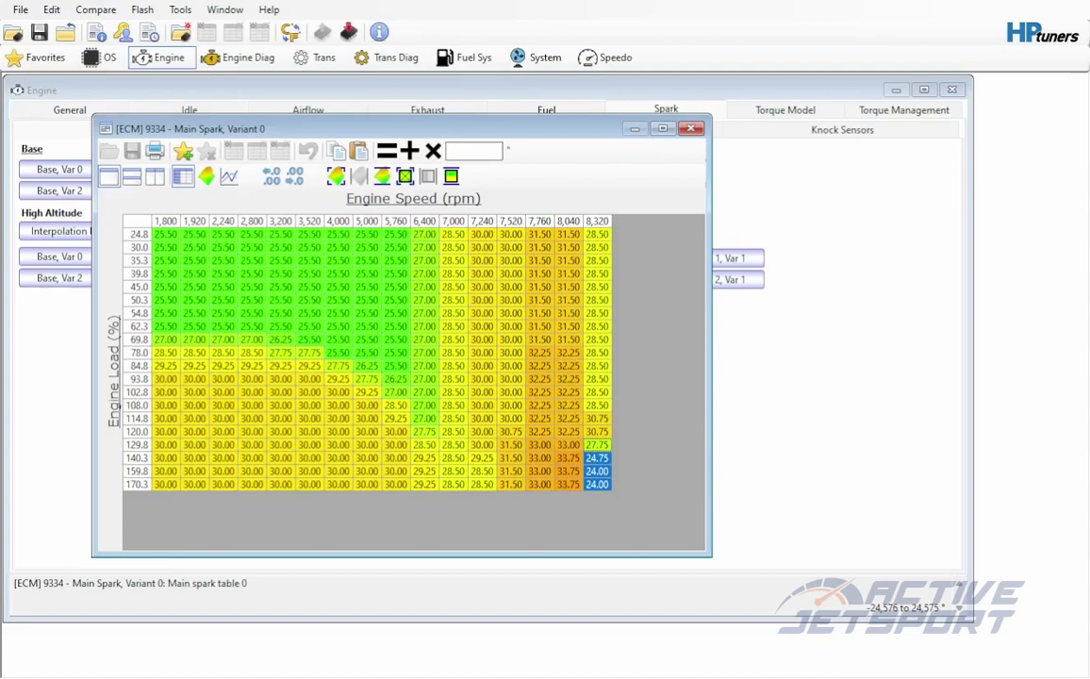
{"action": "type", "text": "31"}
{"action": "key", "text": "Return"}
{"action": "type", "text": "30.75"}
{"action": "key", "text": "Return"}
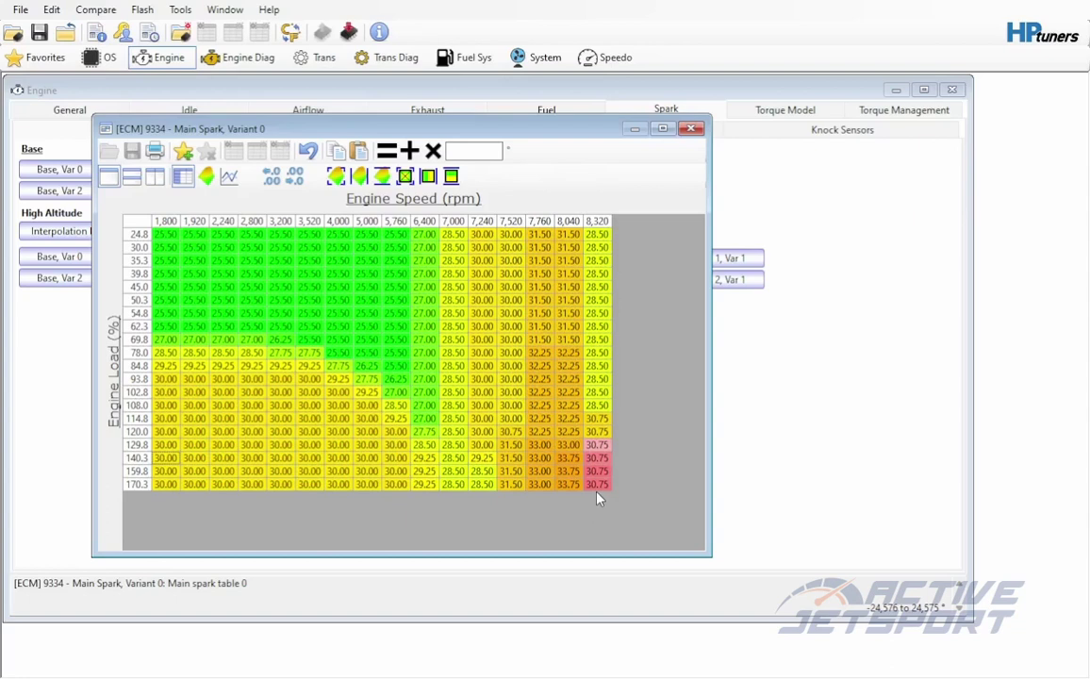
{"action": "left_click", "coordinate": [165, 457]}
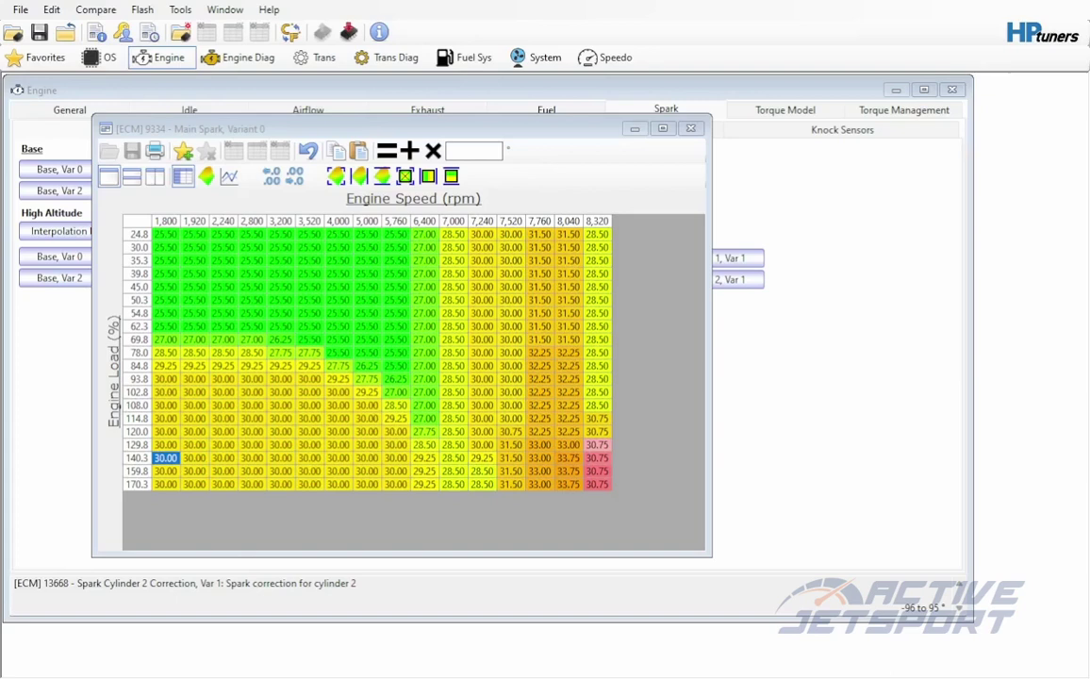
Step: Paste 30.75 into the high-load 8,320 rpm cells of Main Spark Variants 1–3
{"action": "left_click", "coordinate": [690, 128]}
{"action": "left_click", "coordinate": [146, 169]}
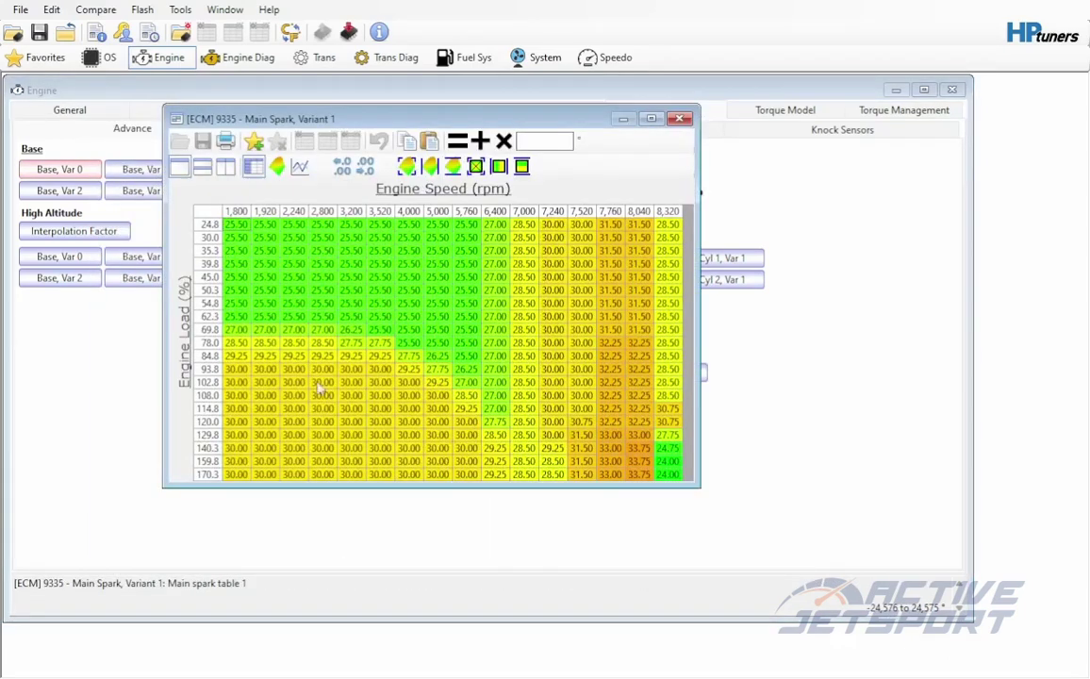
{"action": "left_click_drag", "start_coordinate": [667, 448], "coordinate": [670, 488]}
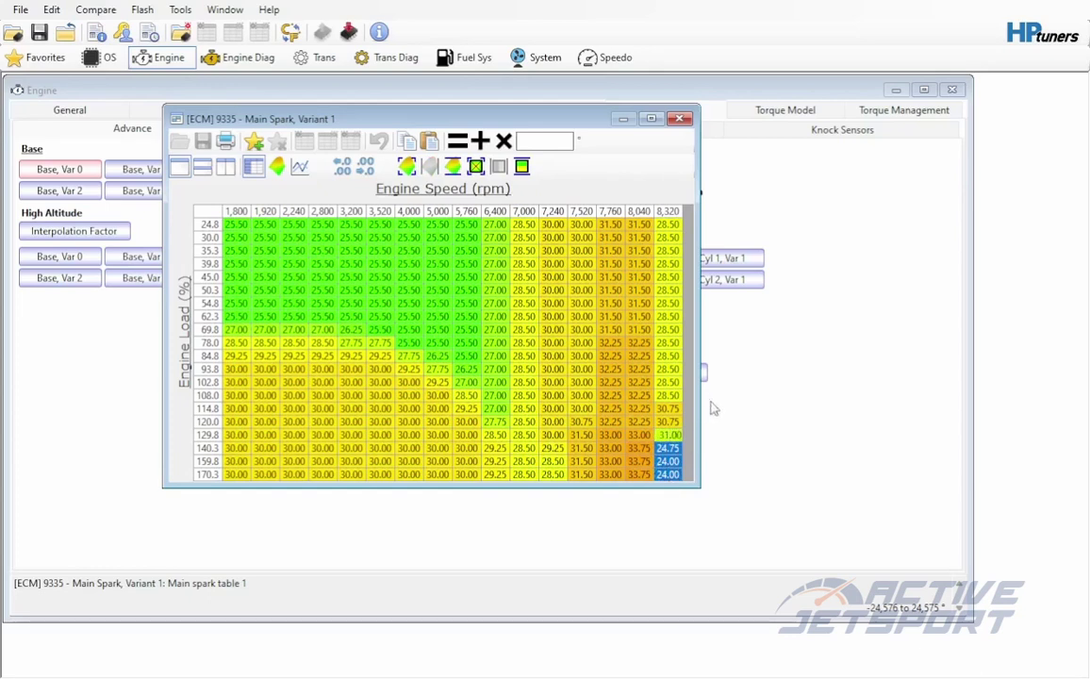
{"action": "key", "text": "ctrl+v"}
{"action": "left_click", "coordinate": [680, 119]}
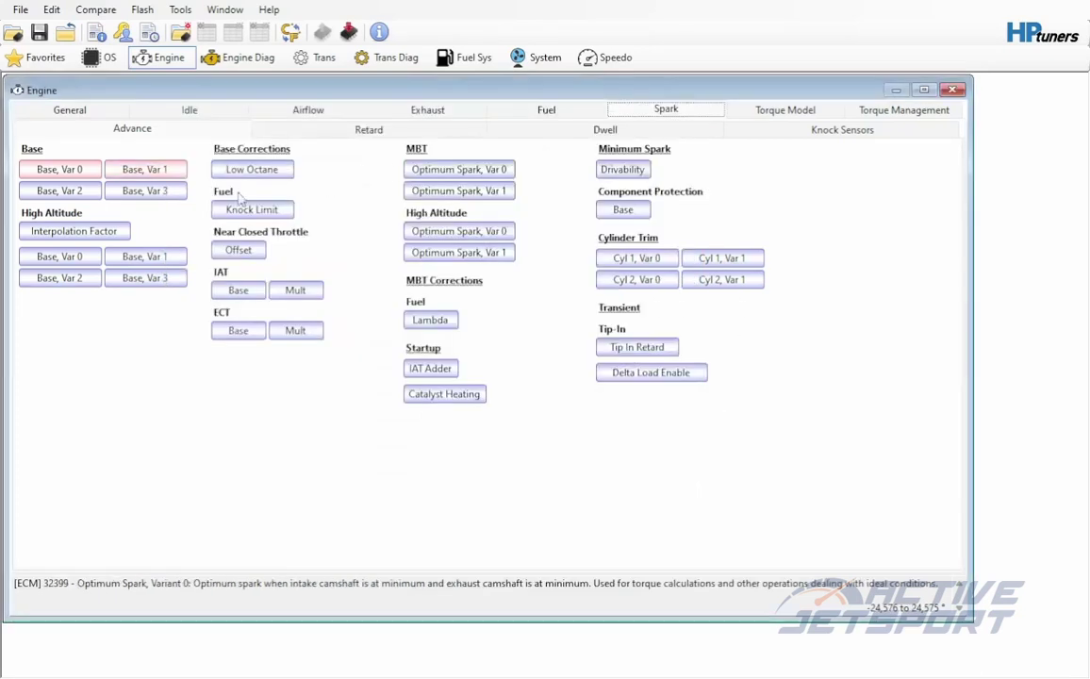
{"action": "left_click", "coordinate": [80, 190]}
{"action": "left_click_drag", "start_coordinate": [729, 431], "coordinate": [722, 458]}
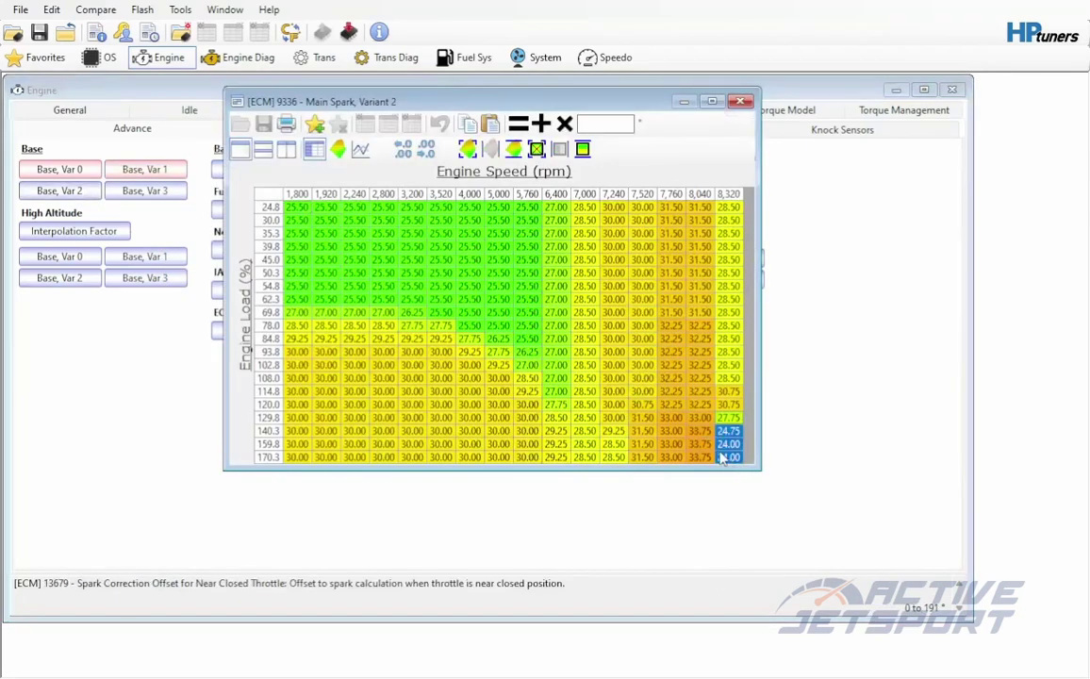
{"action": "key", "text": "ctrl+v"}
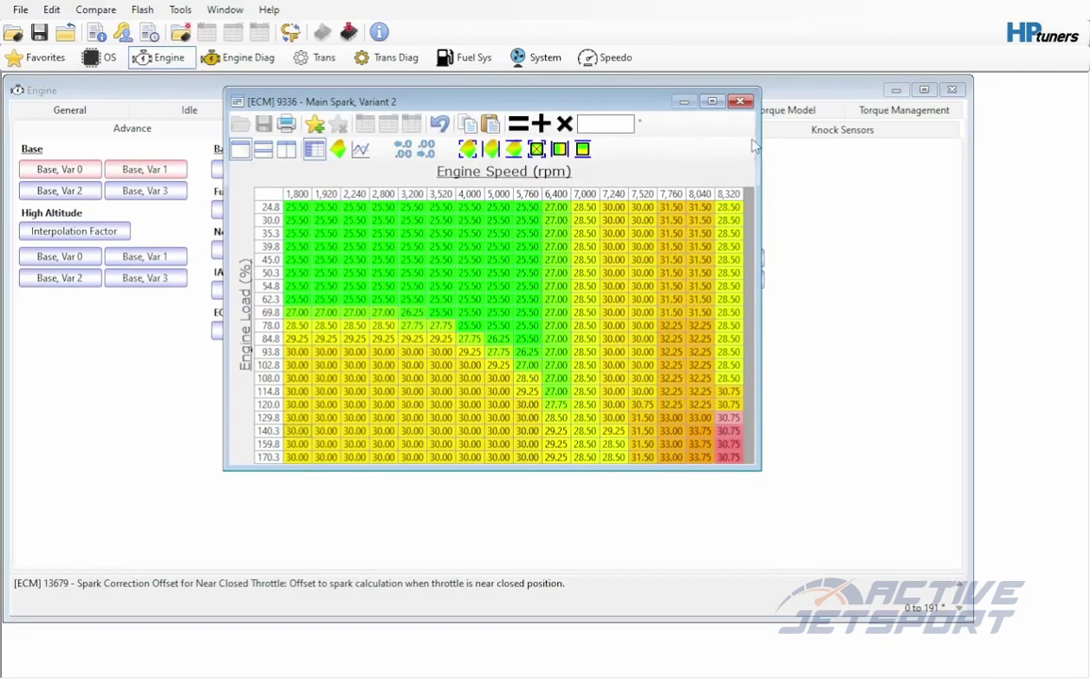
{"action": "left_click", "coordinate": [742, 101]}
{"action": "left_click", "coordinate": [145, 278]}
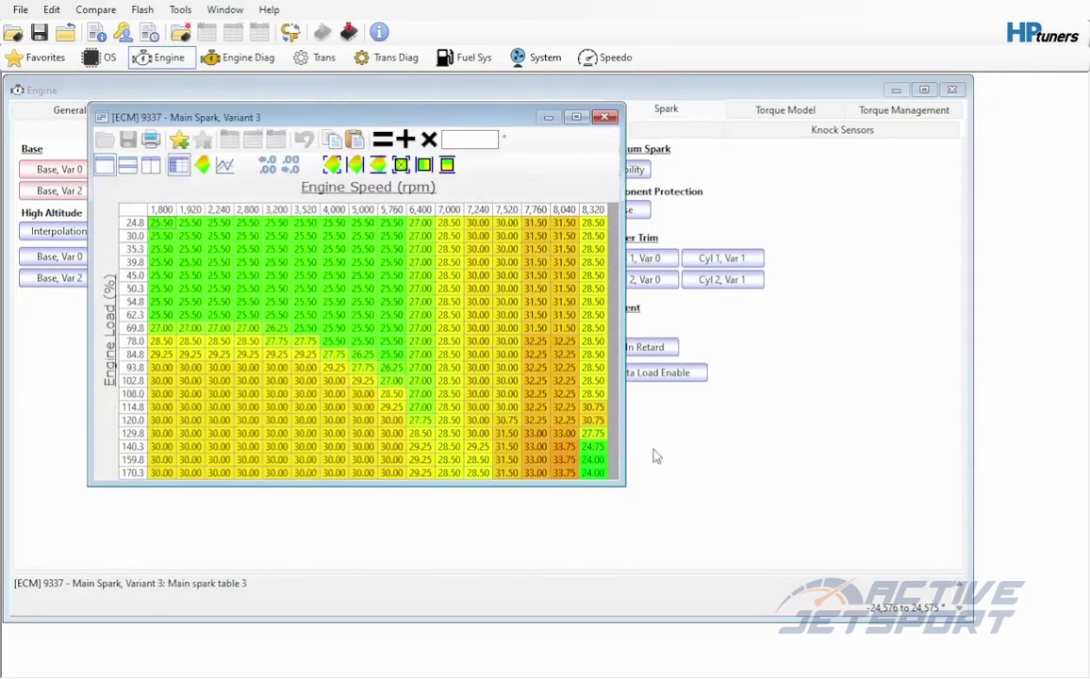
{"action": "left_click_drag", "start_coordinate": [592, 443], "coordinate": [592, 472]}
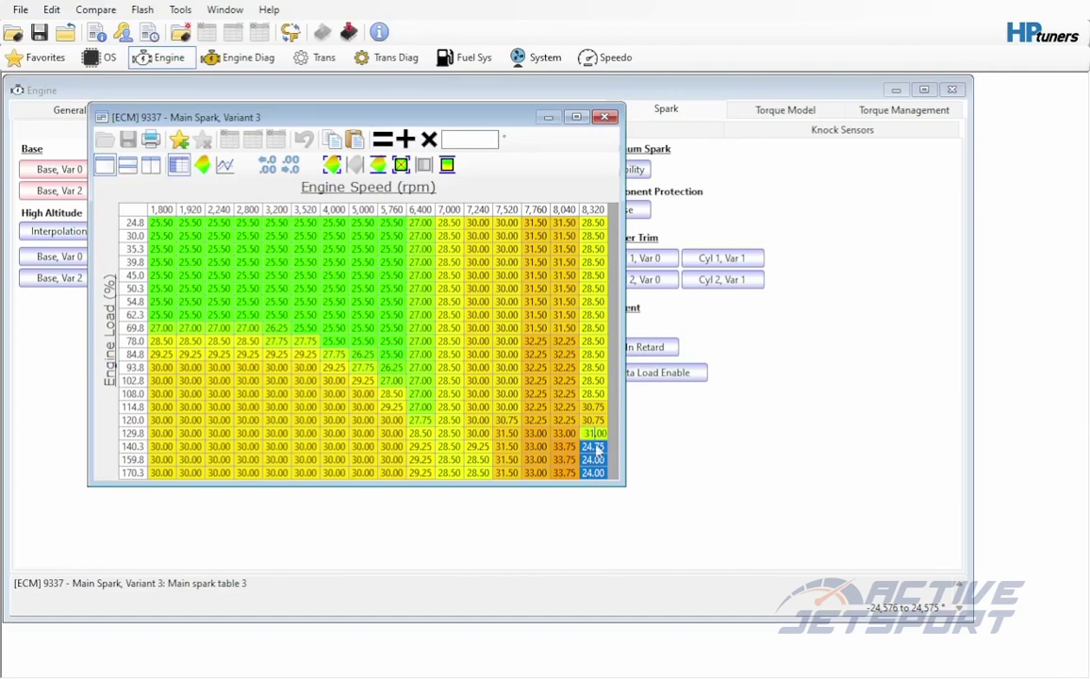
{"action": "type", "text": "30.75 30.75 30.75 30.75"}
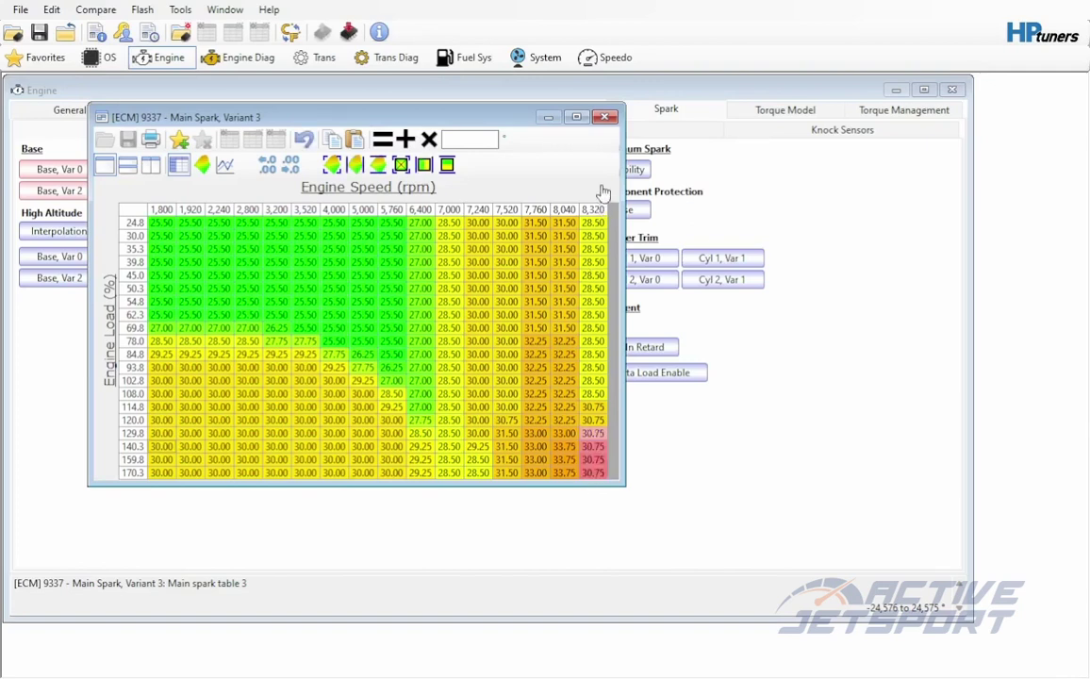
{"action": "left_click", "coordinate": [608, 118]}
Step: Set the high-load 8,320 rpm cells to 30.75 in Altitude Variants 0 and 1
{"action": "left_click", "coordinate": [60, 257]}
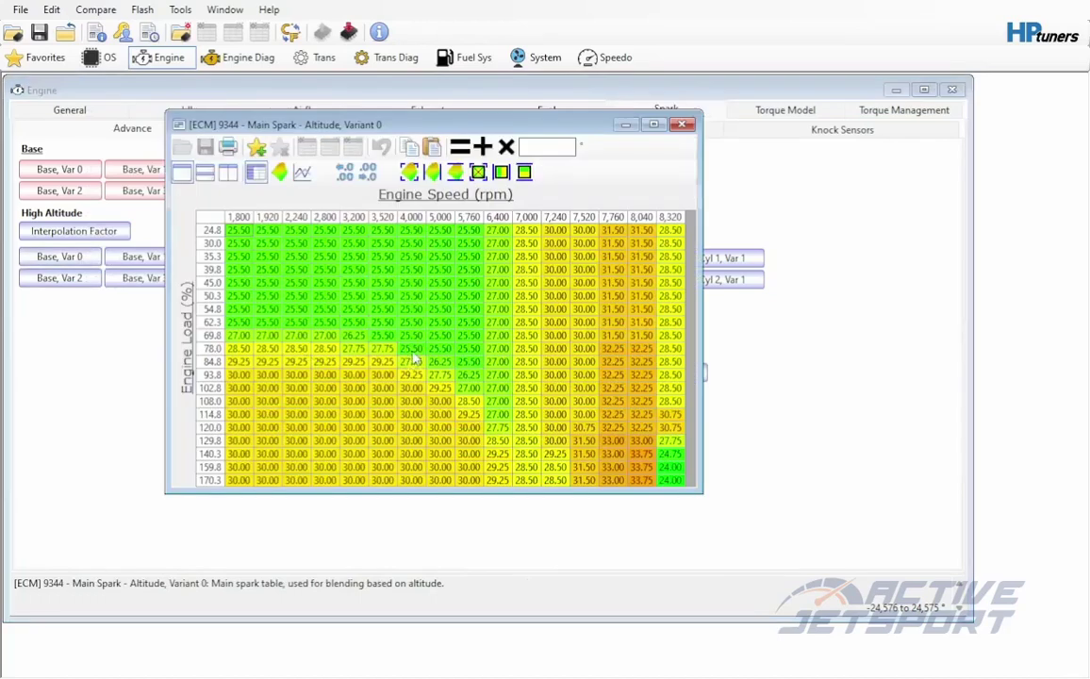
{"action": "left_click_drag", "start_coordinate": [669, 480], "coordinate": [671, 441]}
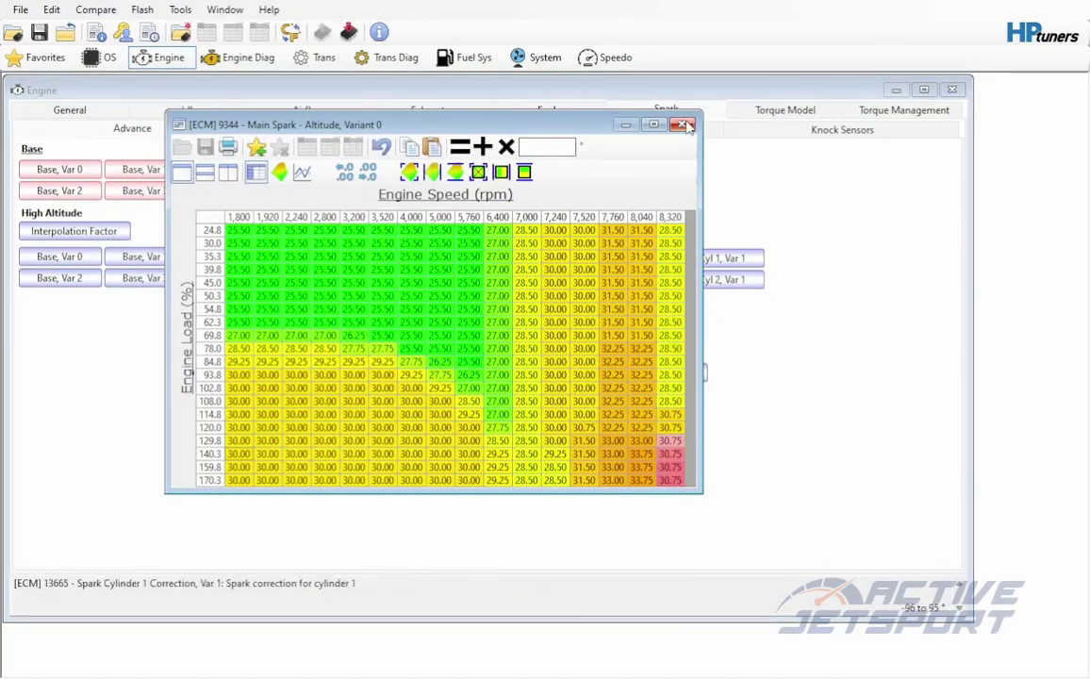
{"action": "left_click", "coordinate": [621, 111]}
{"action": "left_click", "coordinate": [144, 256]}
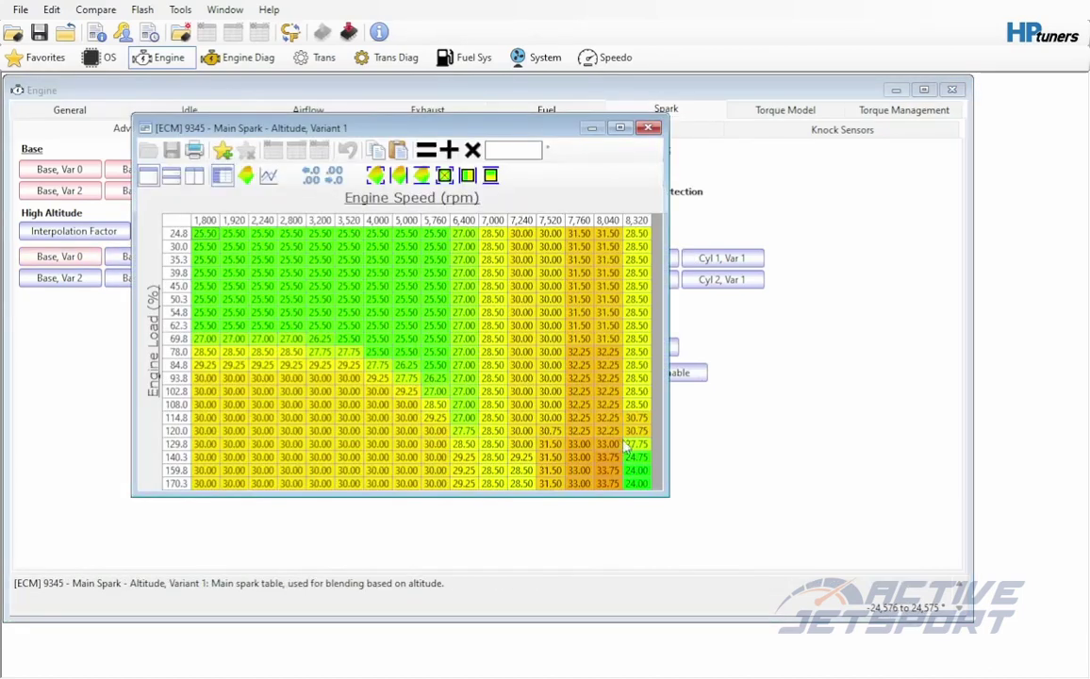
{"action": "left_click", "coordinate": [636, 457]}
{"action": "left_click_drag", "start_coordinate": [644, 457], "coordinate": [637, 482]}
{"action": "type", "text": "30.75"}
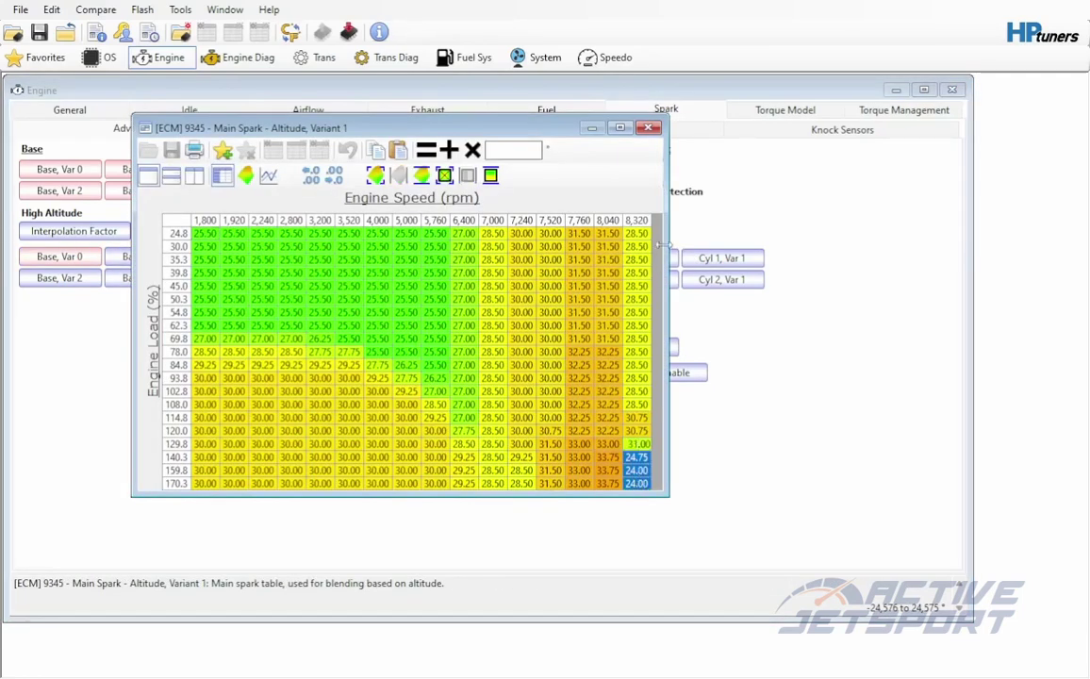
{"action": "key", "text": "Return"}
{"action": "left_click", "coordinate": [591, 116]}
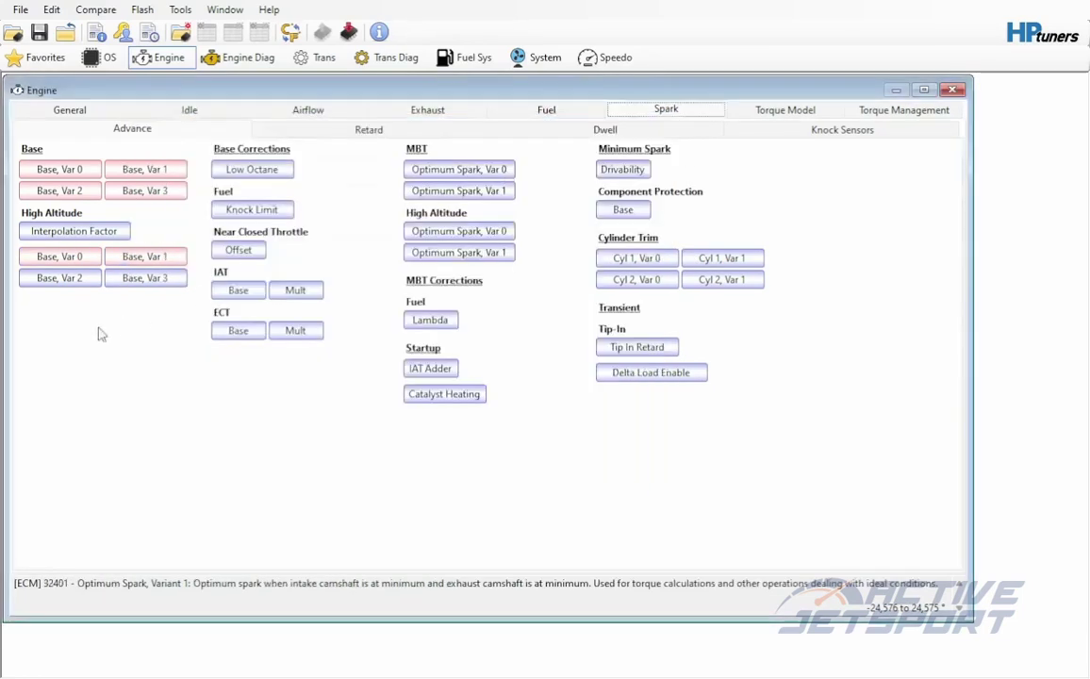
Step: Set the high-load 8,320 rpm cells to 30.75 in Altitude Variants 2 and 3
{"action": "left_click", "coordinate": [59, 279]}
{"action": "left_click_drag", "start_coordinate": [674, 478], "coordinate": [673, 506]}
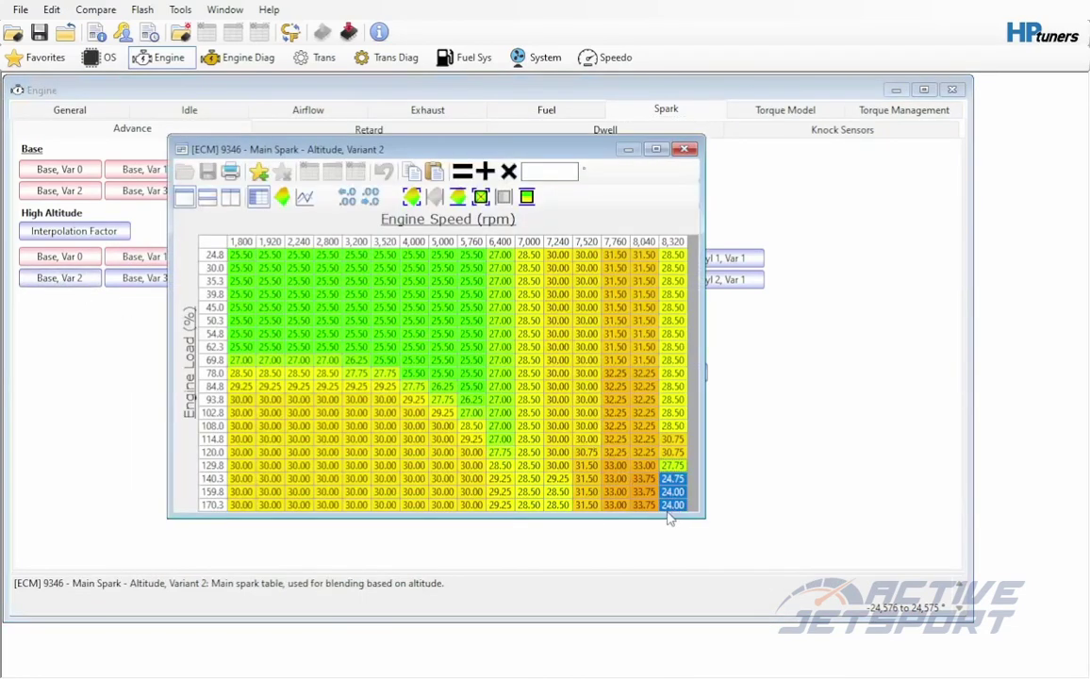
{"action": "type", "text": "30.75"}
{"action": "key", "text": "Return"}
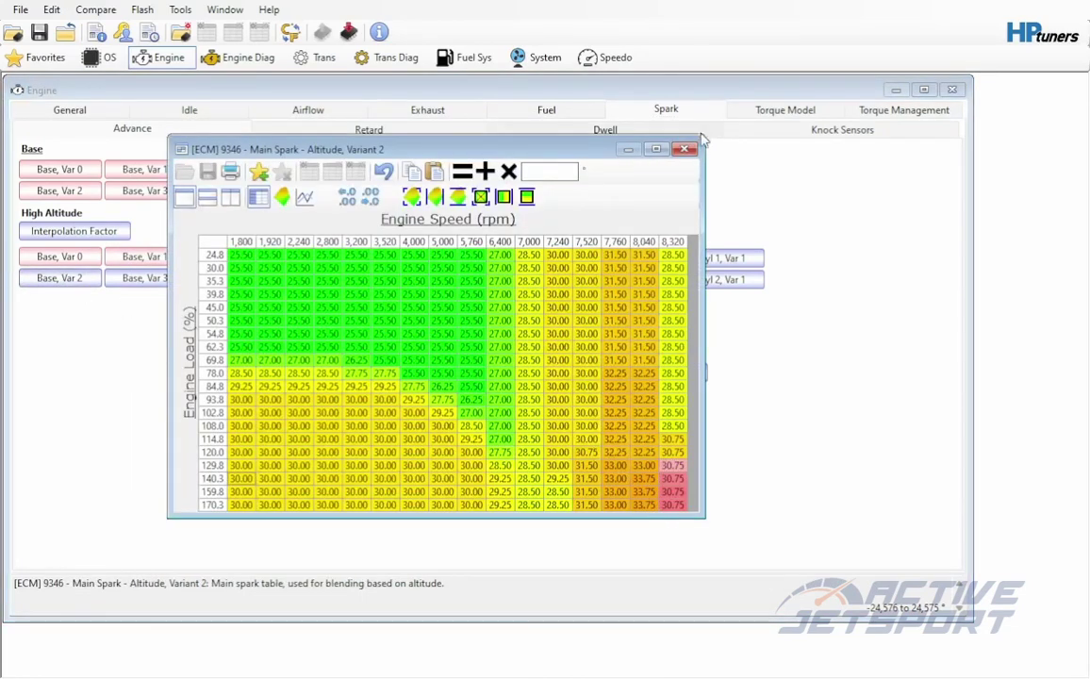
{"action": "left_click", "coordinate": [686, 149]}
{"action": "left_click", "coordinate": [160, 286]}
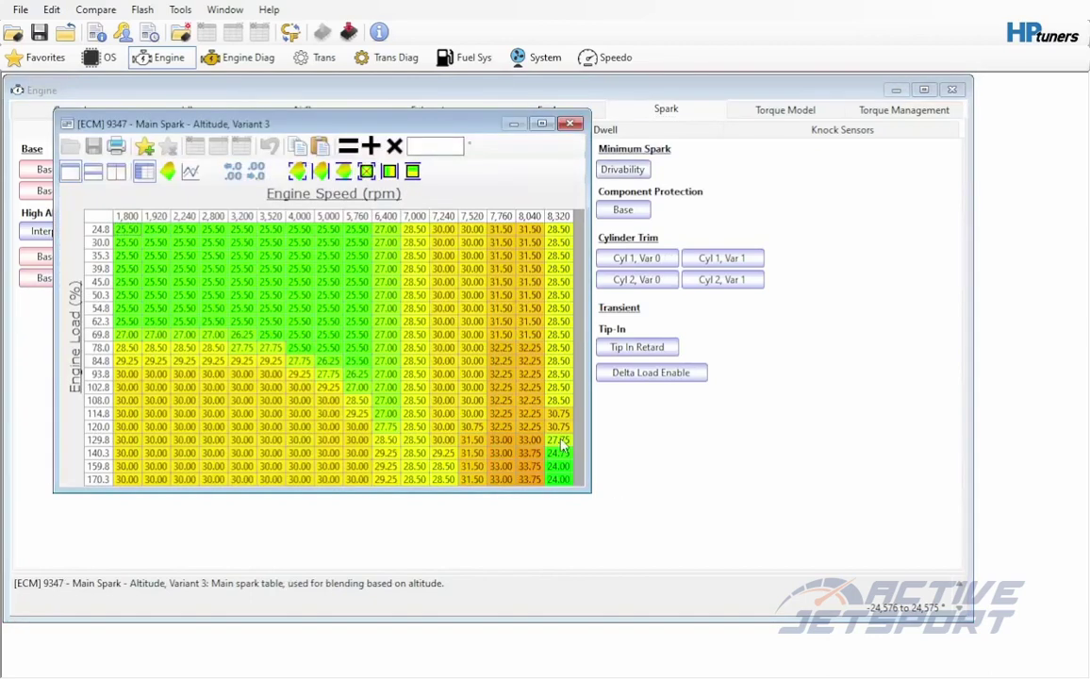
{"action": "left_click_drag", "start_coordinate": [559, 453], "coordinate": [572, 499]}
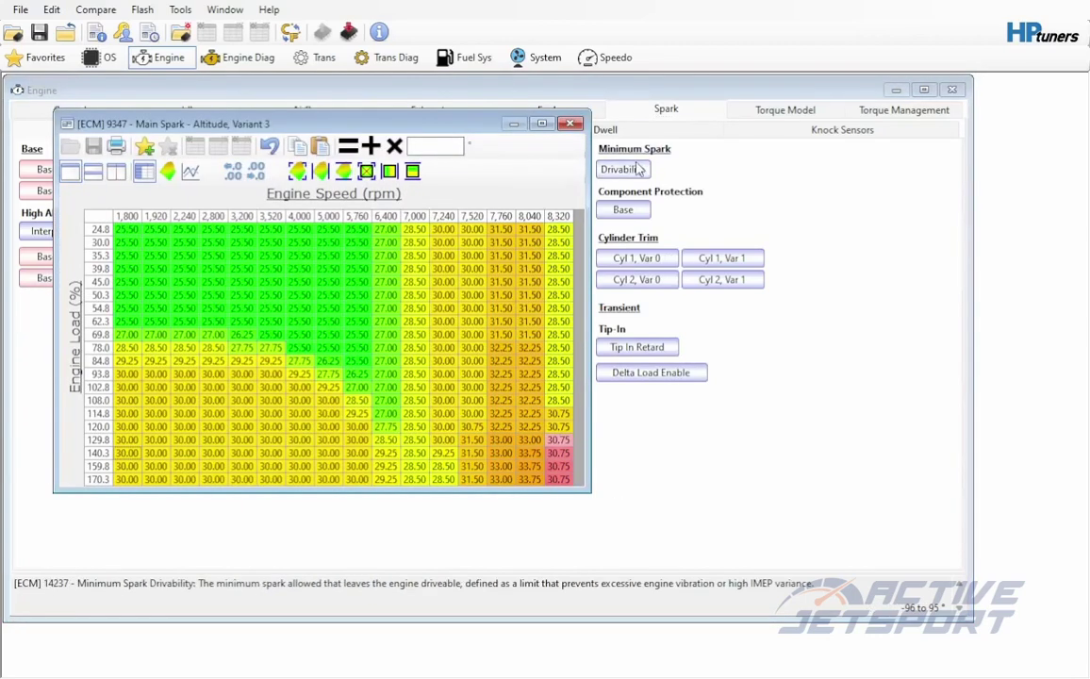
{"action": "left_click", "coordinate": [571, 124]}
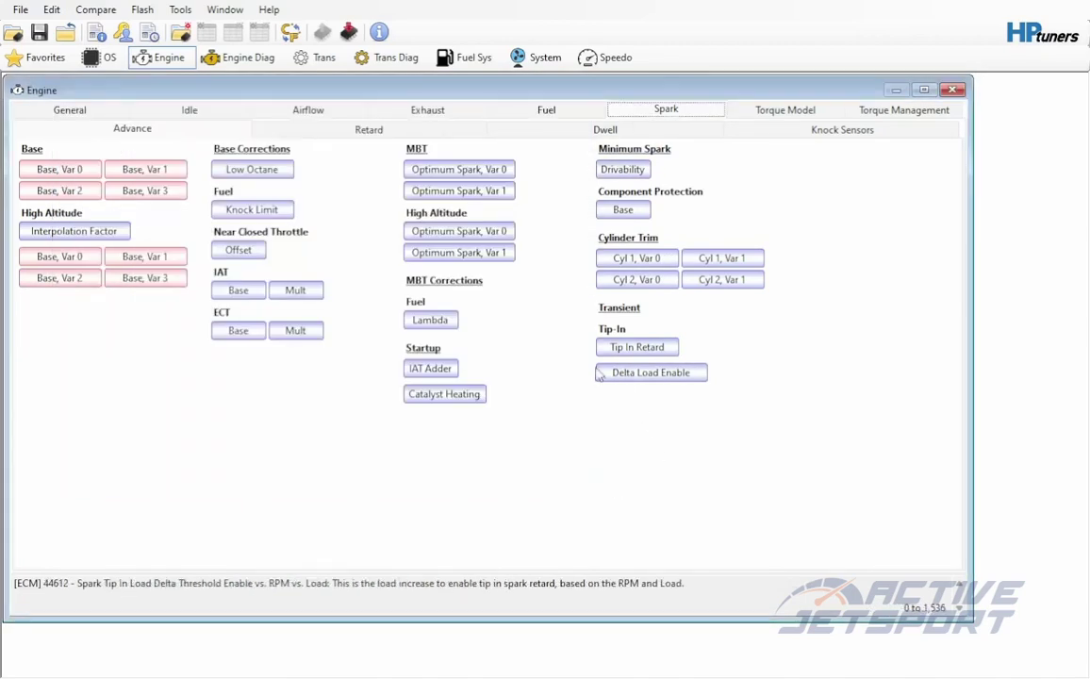
Step: Raise Transient Cutoff Var 0 and Var 1 from 8,050 to 8,400 rpm on Fuel Cutoff/DFCO
{"action": "left_click", "coordinate": [553, 112]}
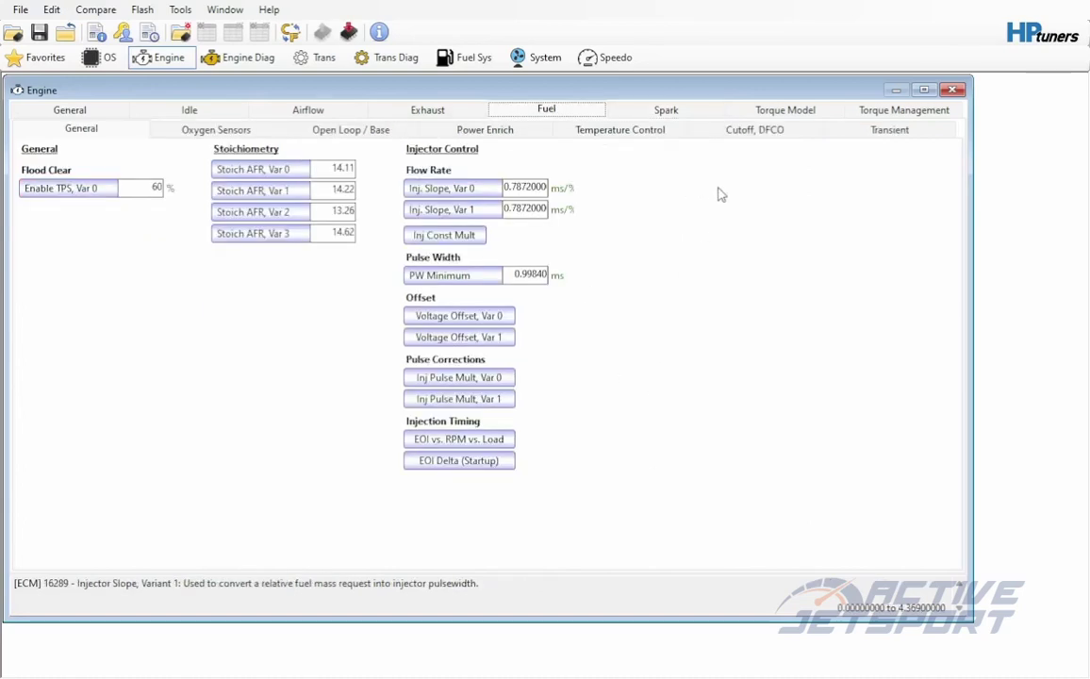
{"action": "left_click", "coordinate": [747, 133]}
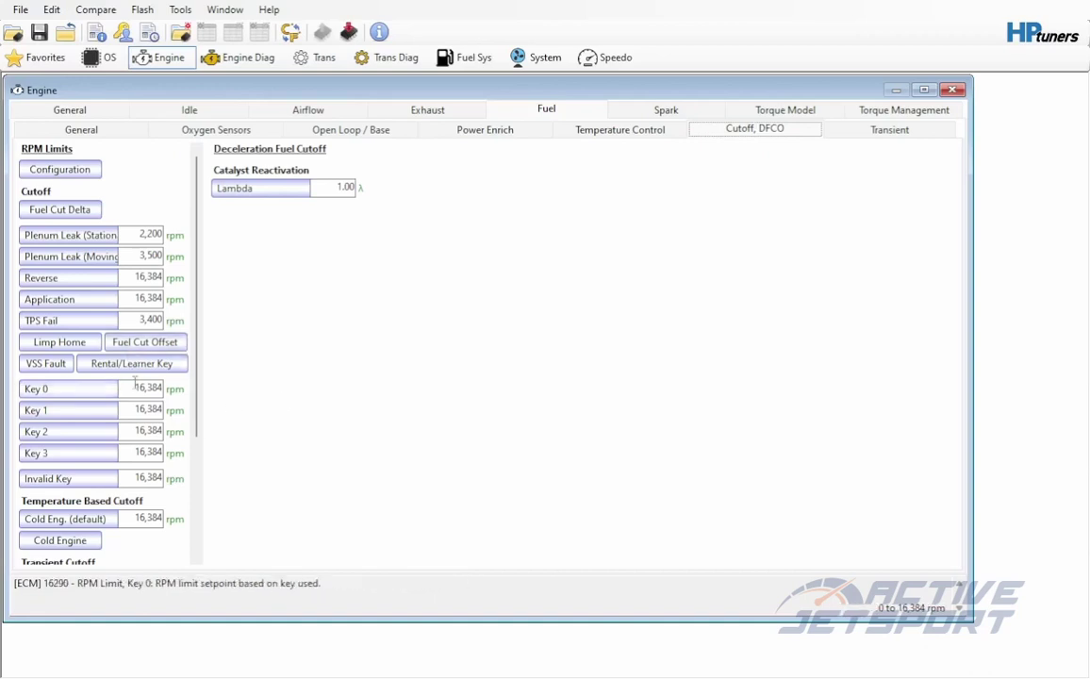
{"action": "scroll", "coordinate": [151, 374], "scroll_direction": "down", "scroll_amount": 3}
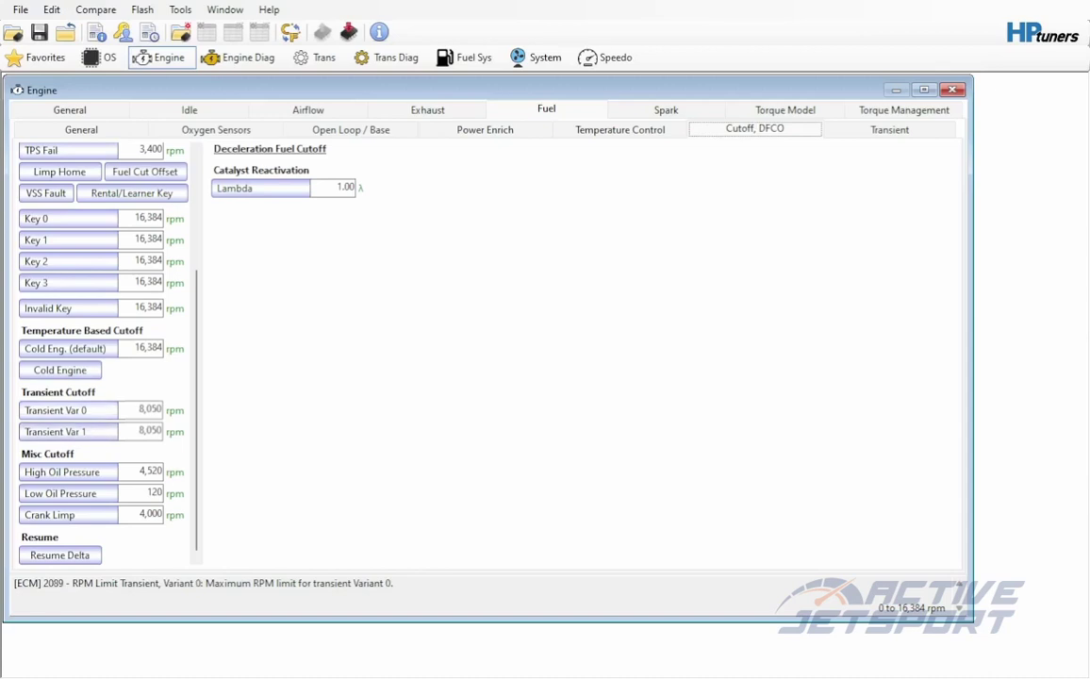
{"action": "left_click", "coordinate": [141, 409]}
{"action": "type", "text": "8,4"}
{"action": "type", "text": "00"}
{"action": "left_click", "coordinate": [142, 431]}
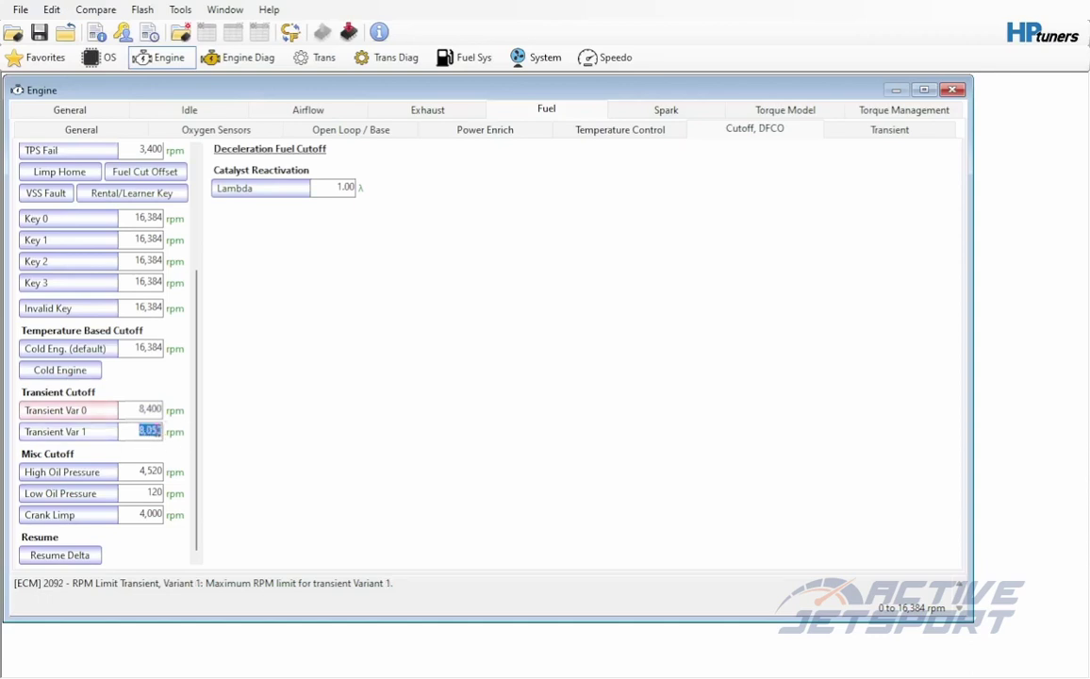
{"action": "type", "text": "8,400"}
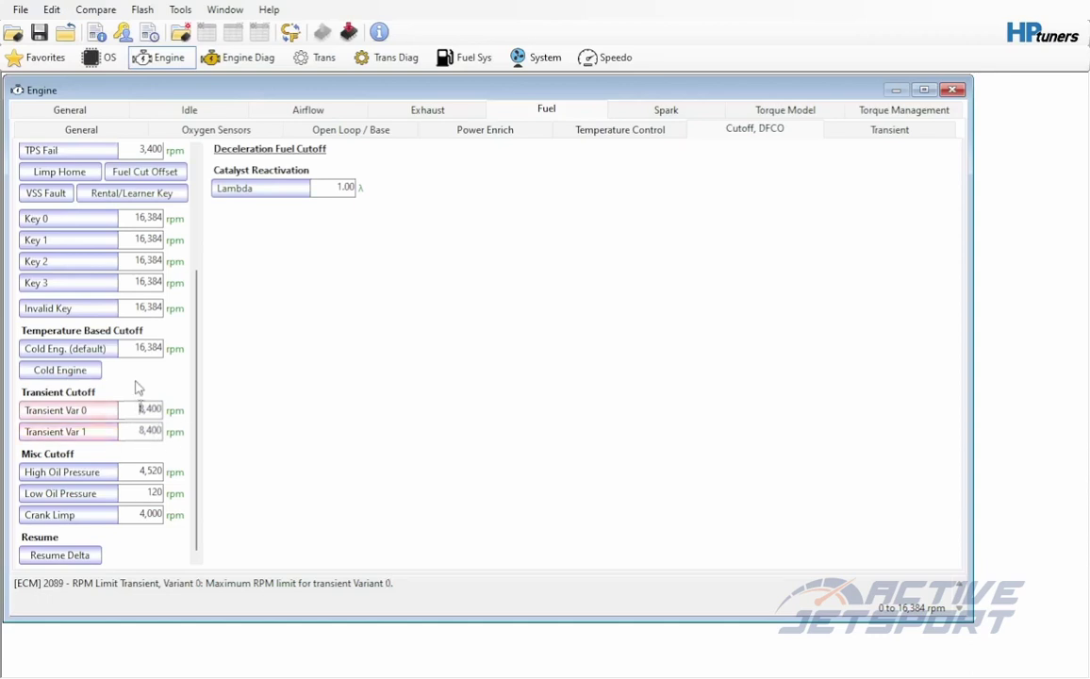